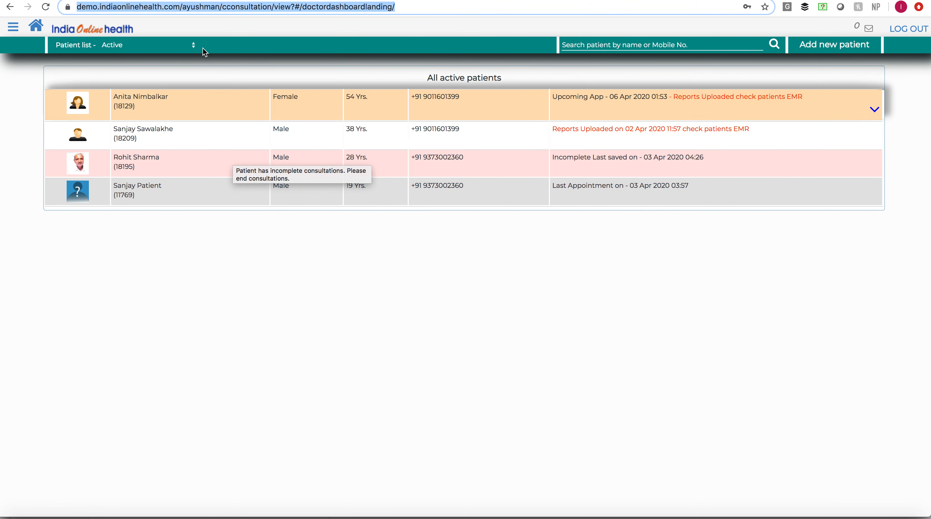
- Examine the patient list filter options and the main navigation menu, leaving the list on Active
click(193, 47)
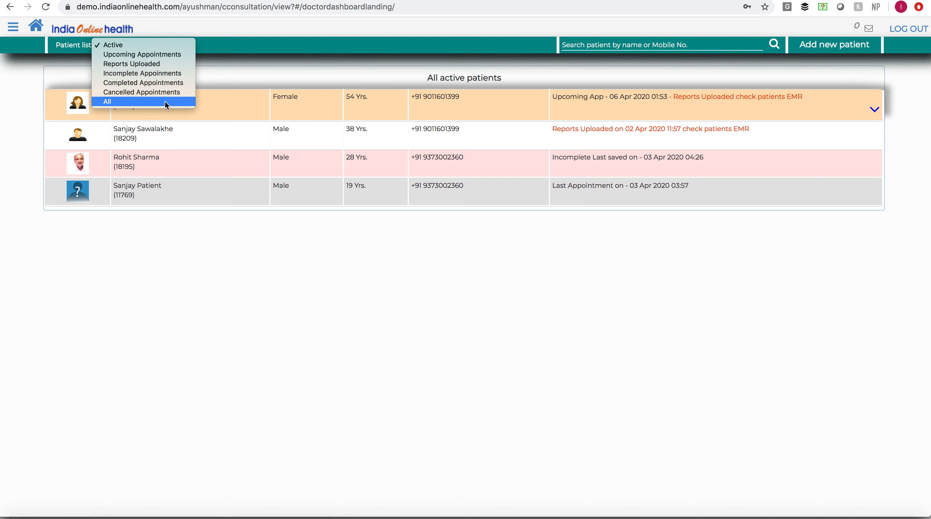
click(339, 69)
click(14, 28)
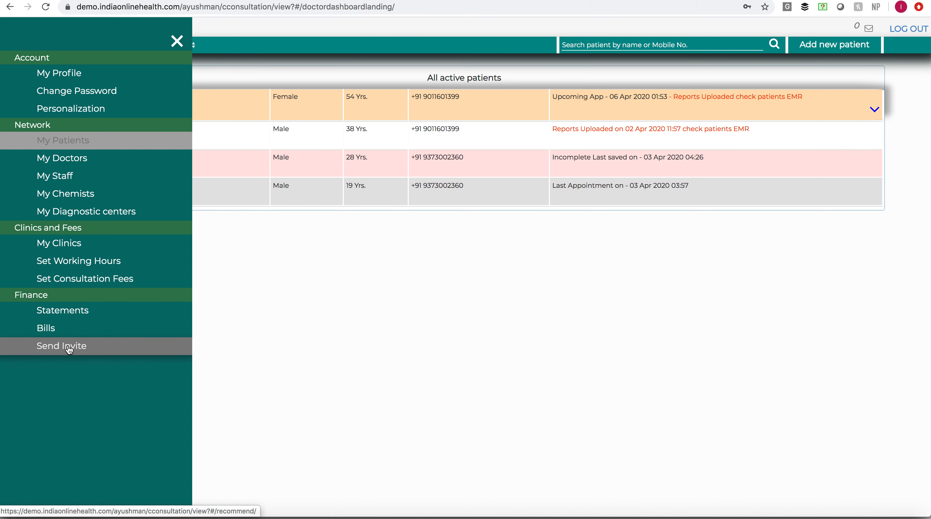
click(177, 41)
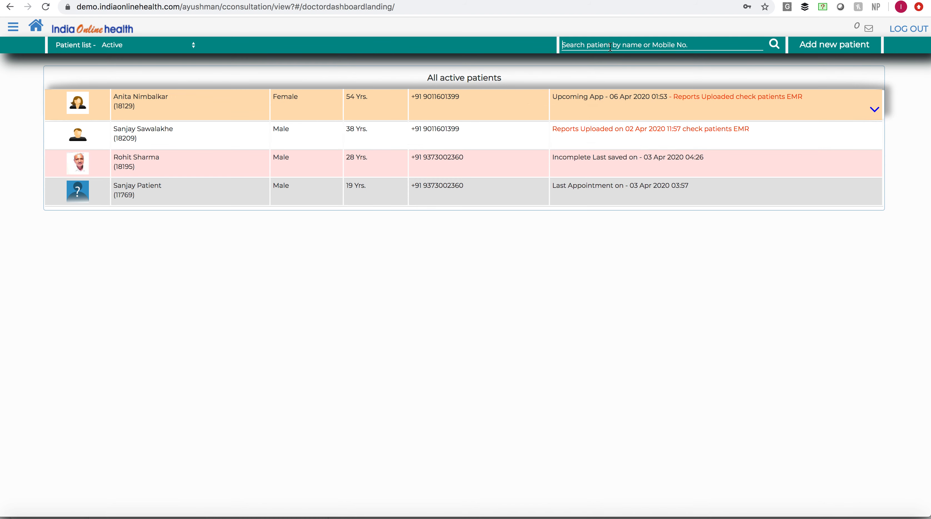
- View the registration form for adding a new patient and cancel it without registering anyone
click(636, 46)
click(831, 47)
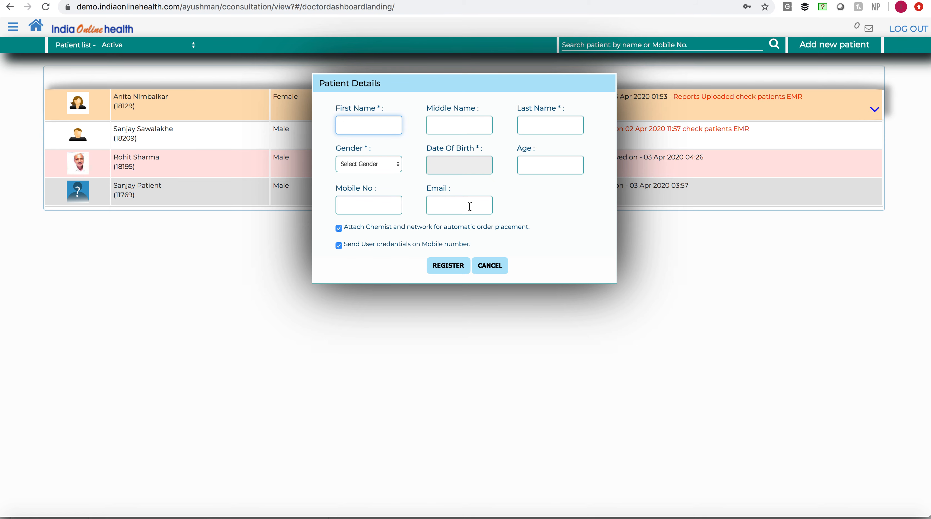
click(490, 269)
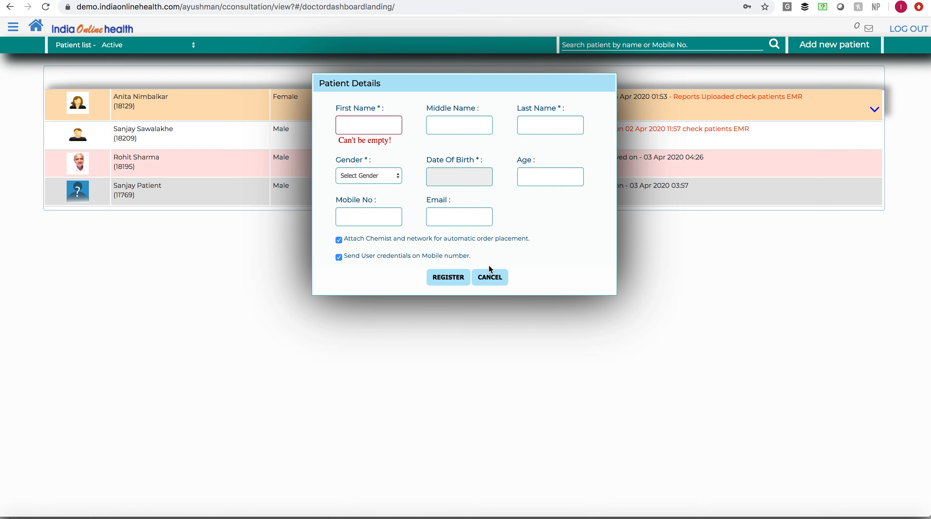
click(491, 277)
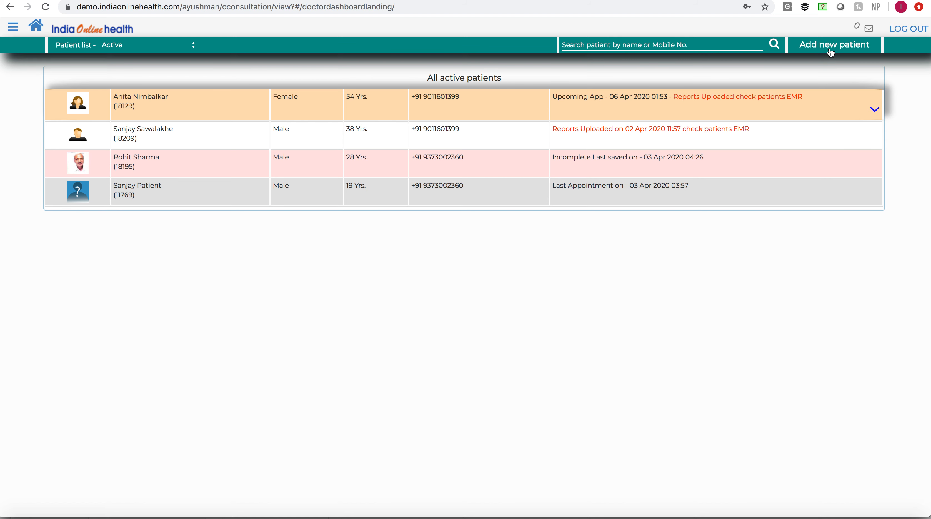
- Select the female patient with the upcoming appointment and open her EMR to view the medical history
click(153, 103)
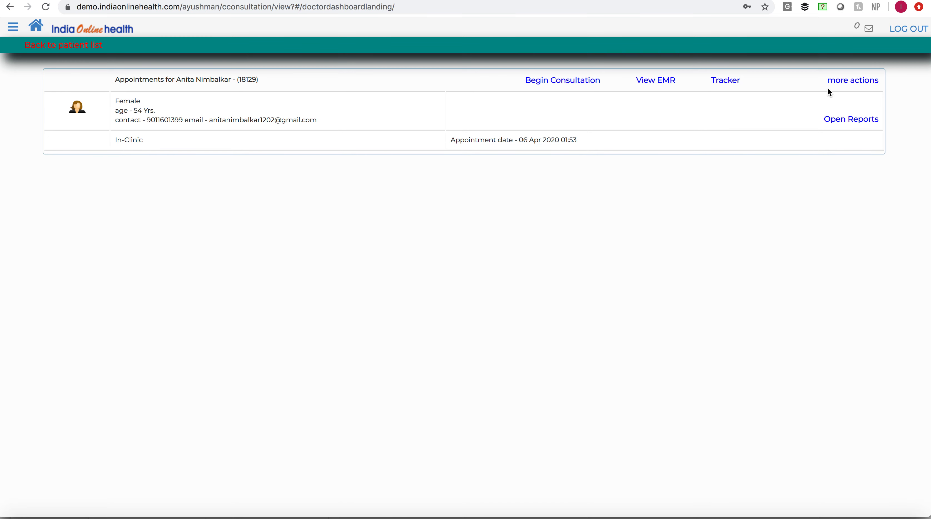
click(653, 88)
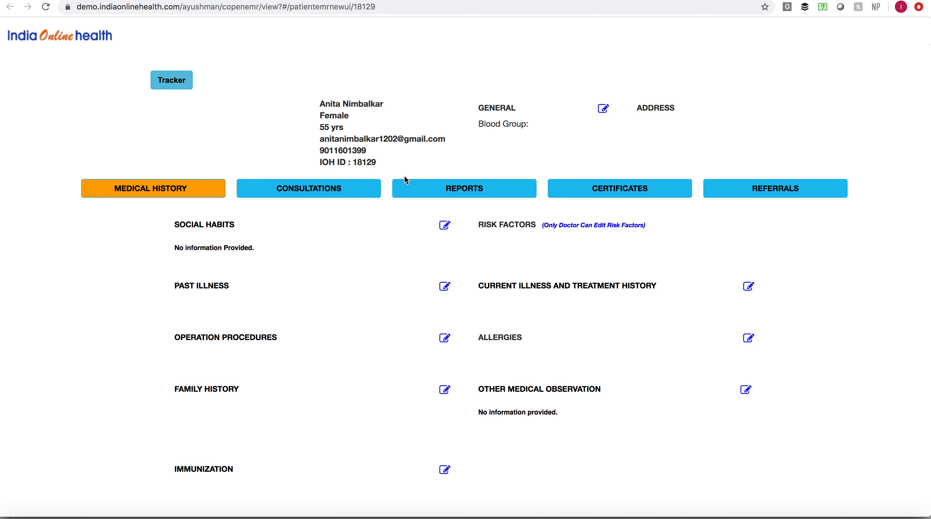
scroll(352, 240, down, 1)
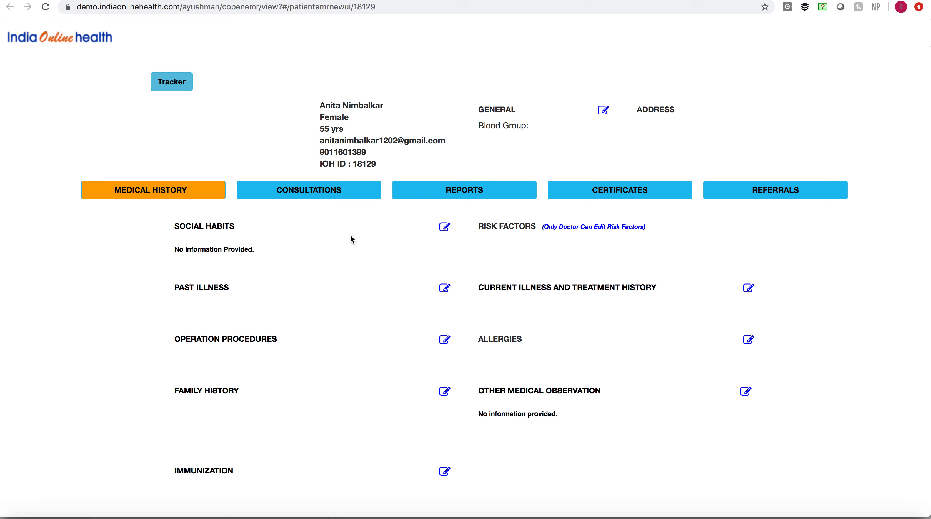
scroll(351, 236, up, 1)
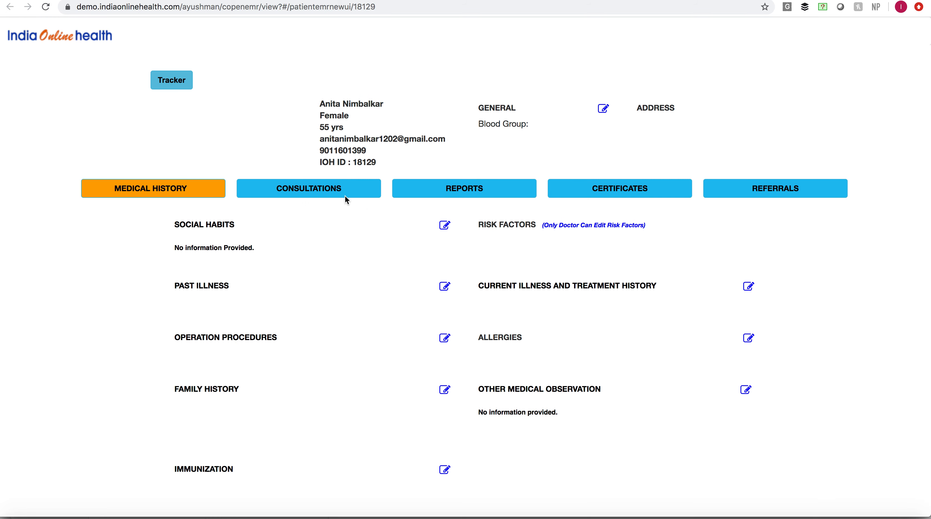
- View the attached CBC (Complete Blood Count) report in the patient's EMR and check her previous consultations
click(470, 195)
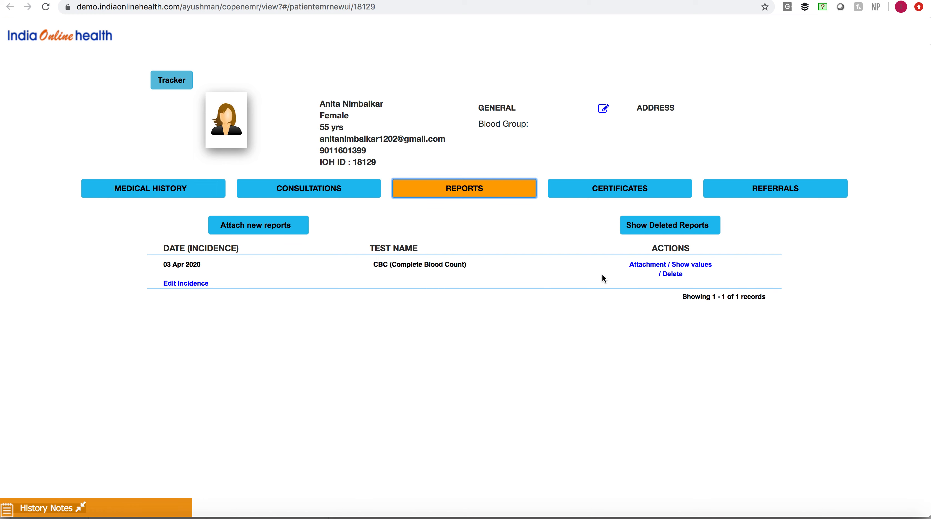
click(647, 268)
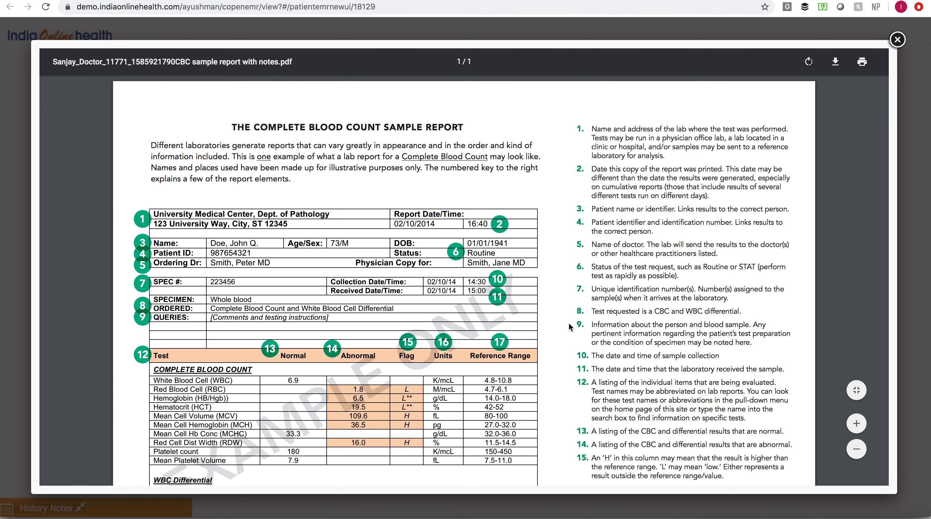
scroll(569, 324, down, 5)
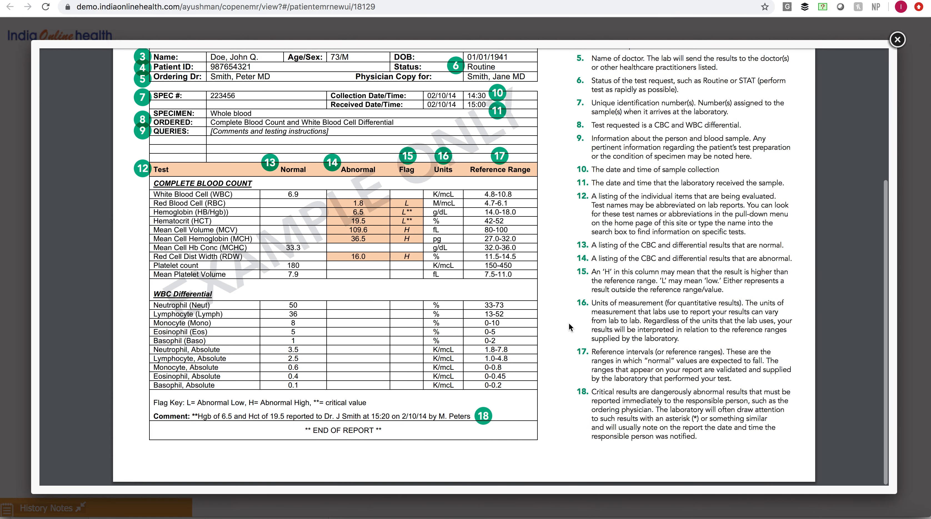
scroll(570, 327, up, 5)
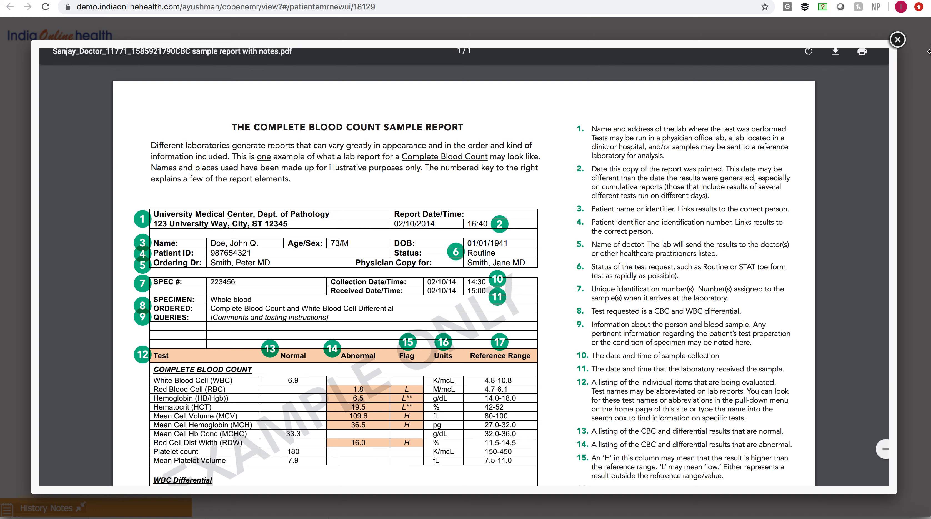
click(897, 39)
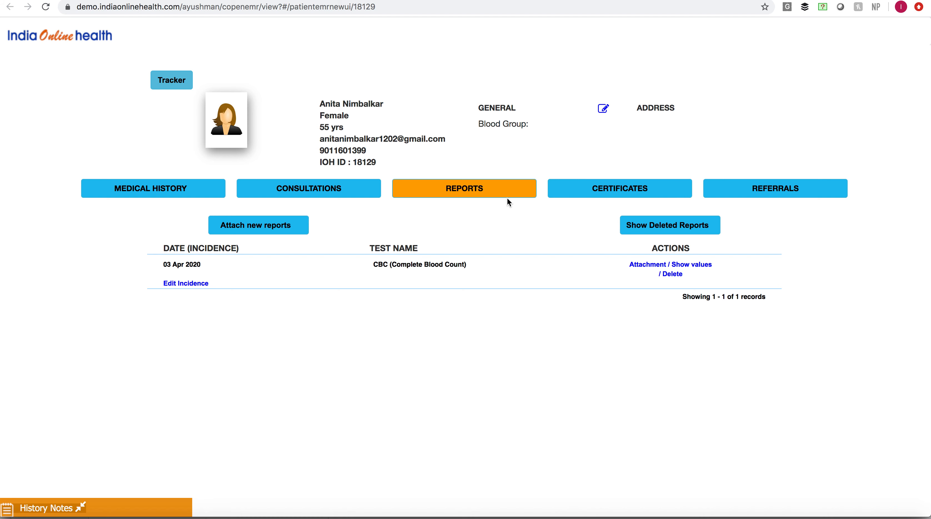
click(339, 196)
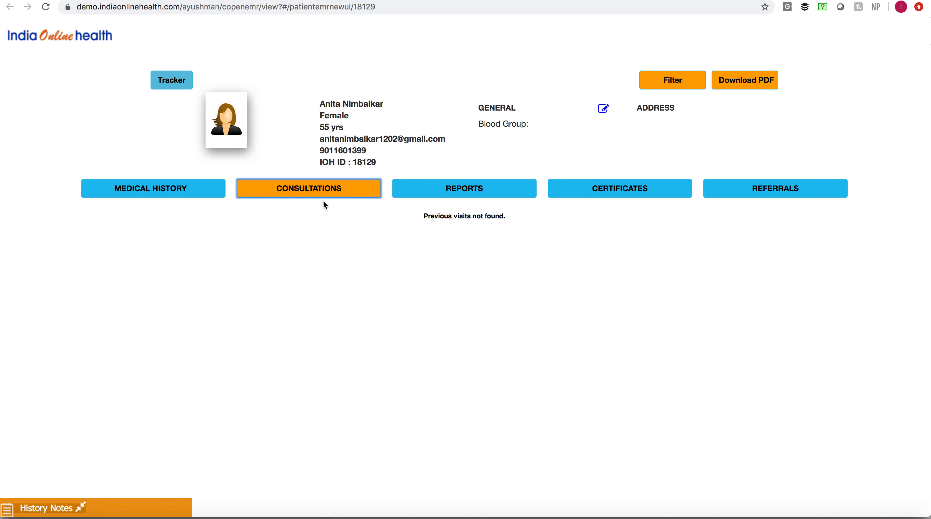
click(513, 188)
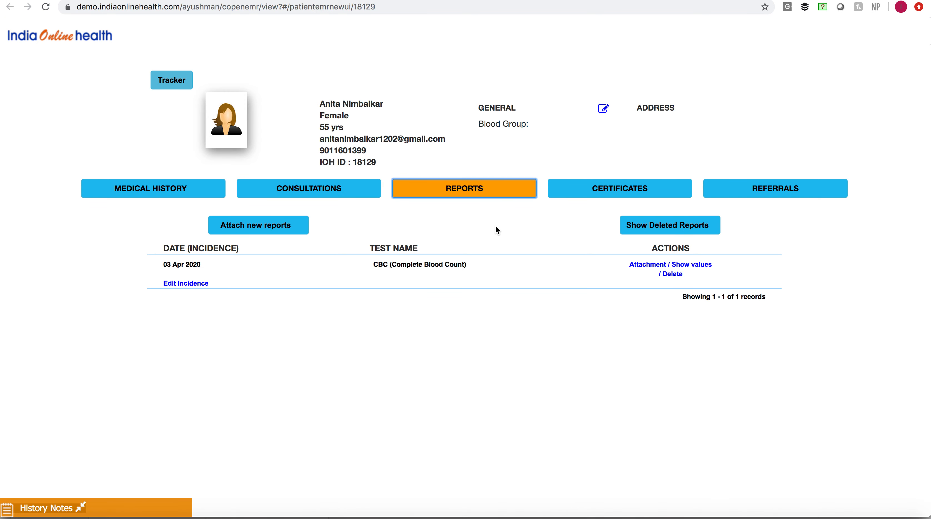
- Preview the new medical certificate and the new fitness certificate for the patient, closing each without printing
click(631, 193)
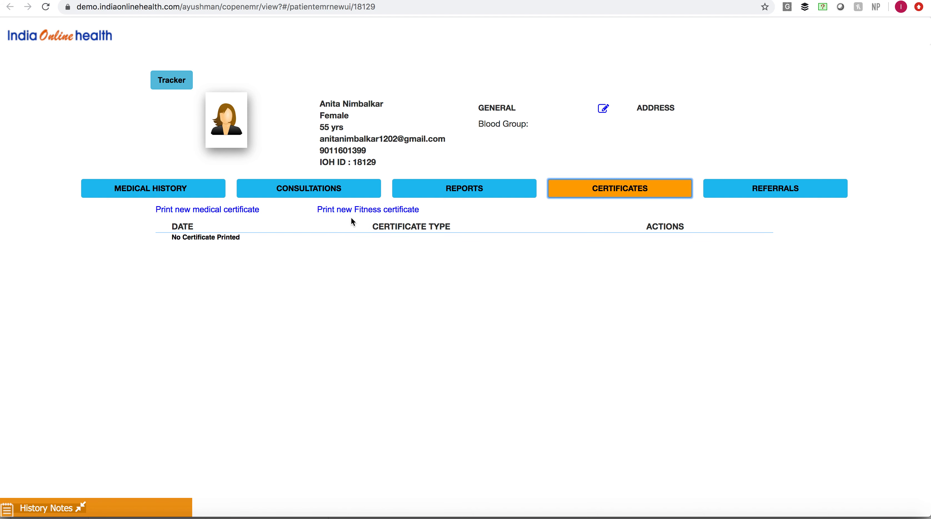
click(239, 215)
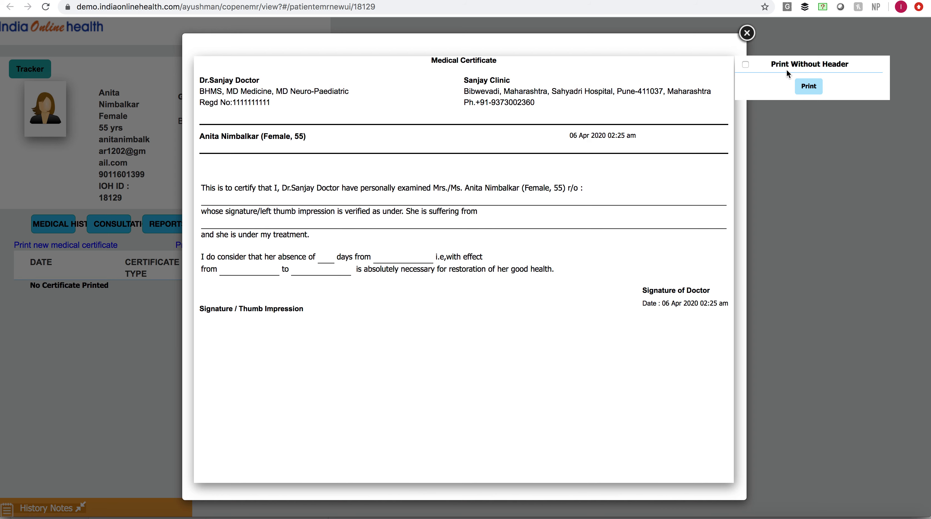
click(747, 33)
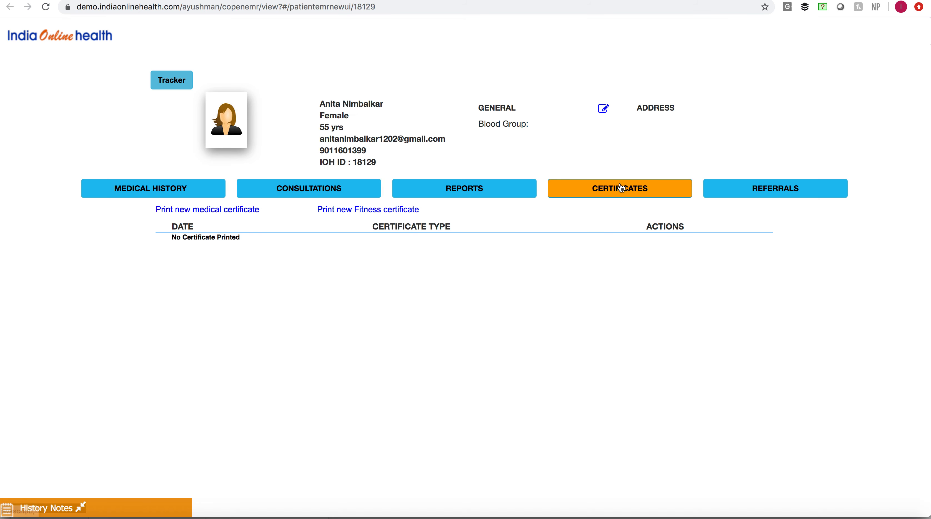
click(369, 211)
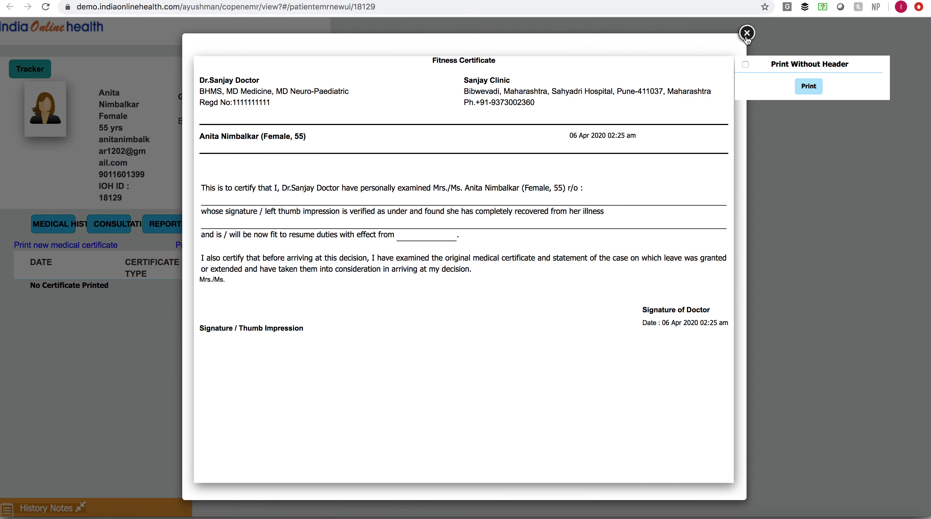
click(745, 32)
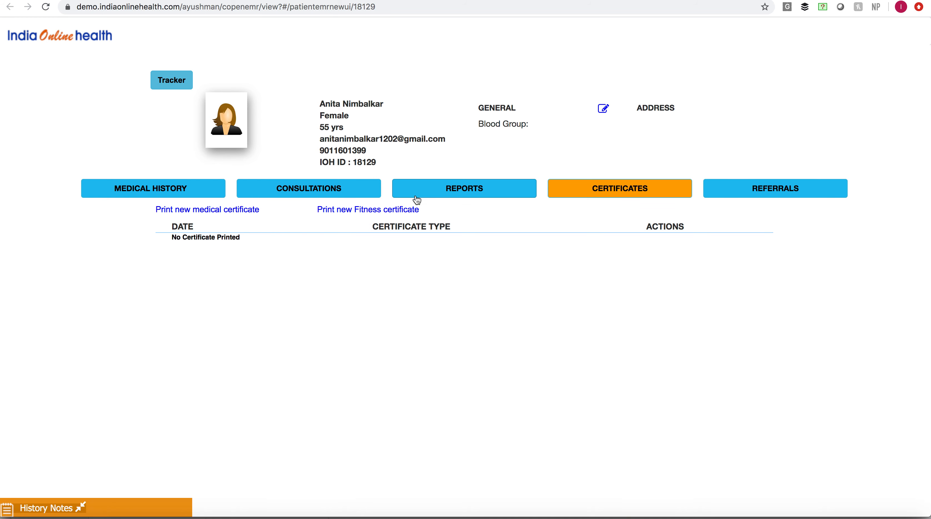
- Review the medical history sections of the patient's EMR, from social habits to immunization
click(463, 189)
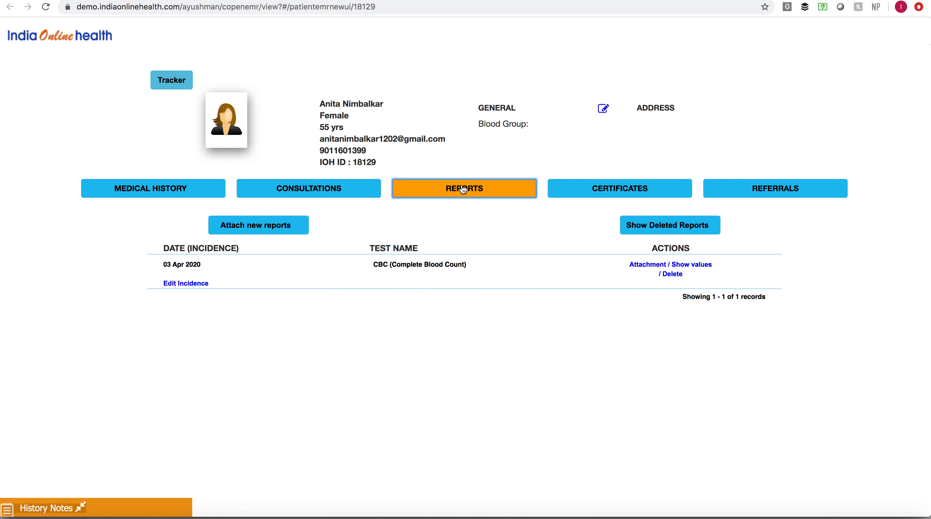
click(182, 197)
scroll(316, 329, down, 2)
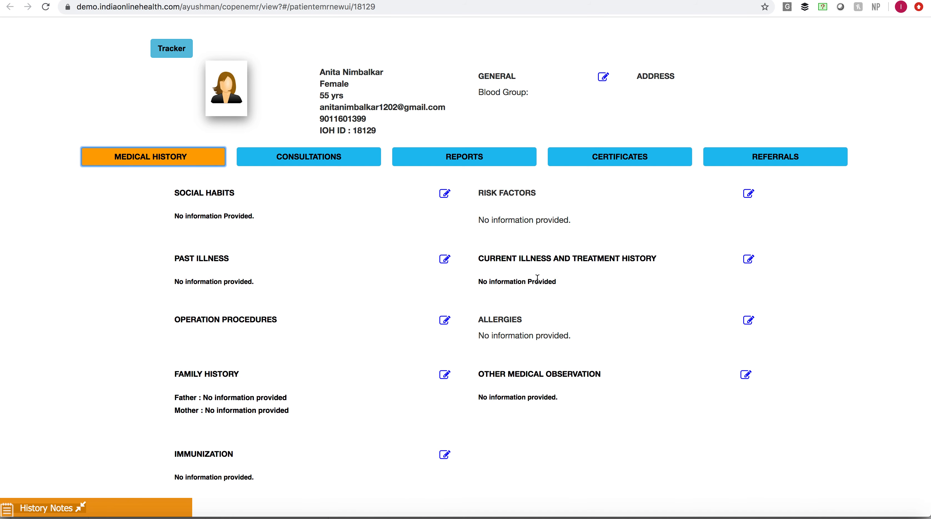
scroll(540, 280, down, 1)
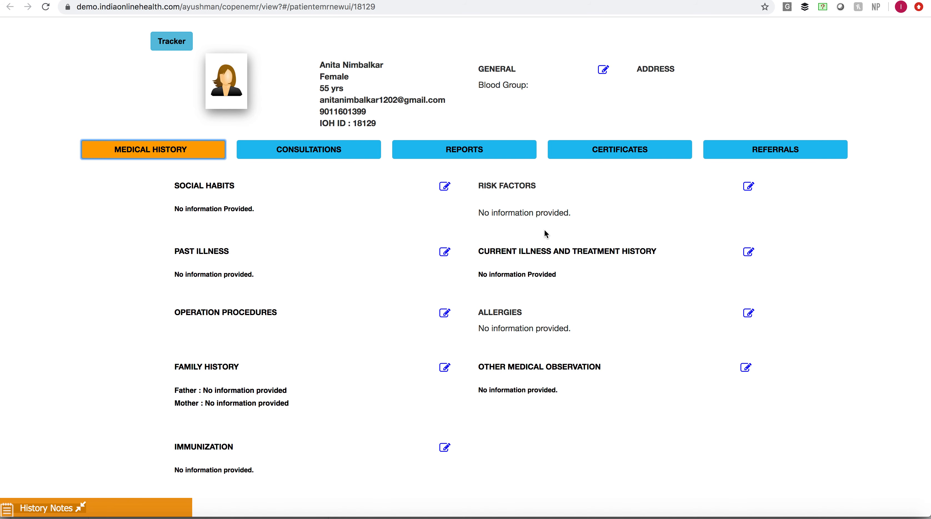
scroll(545, 230, up, 5)
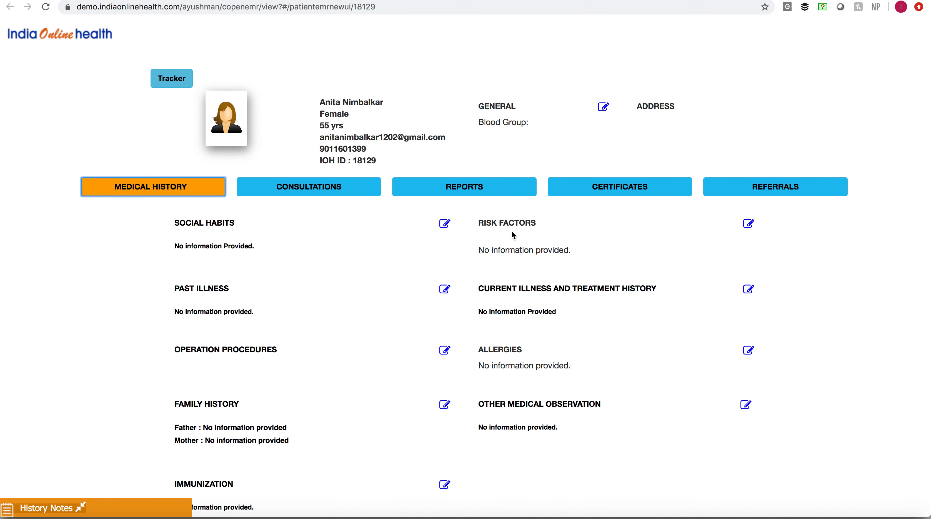
- View the patient's tracker table and return to her EMR
click(178, 86)
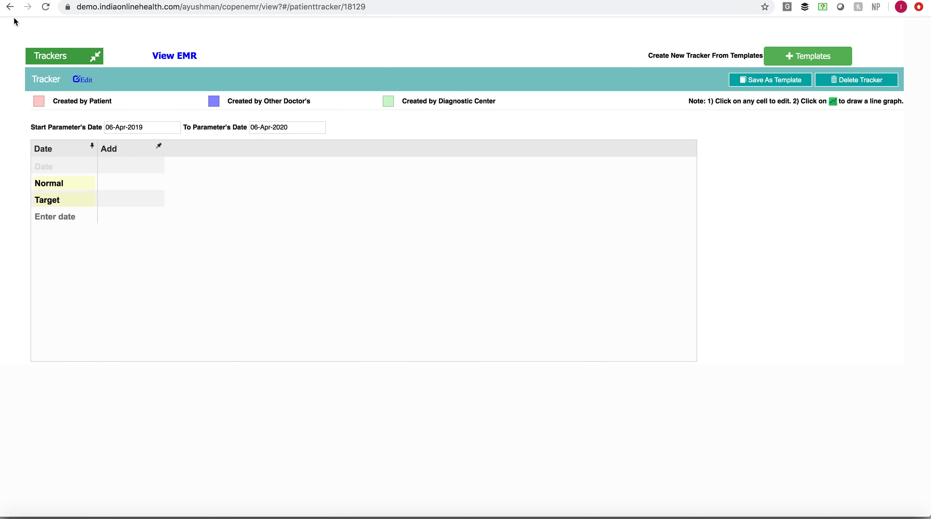
click(10, 7)
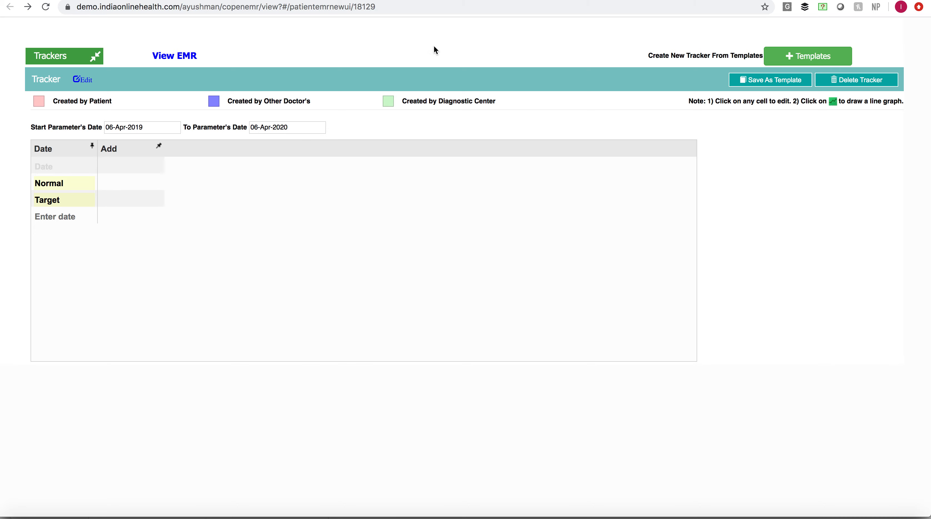
key(super+w)
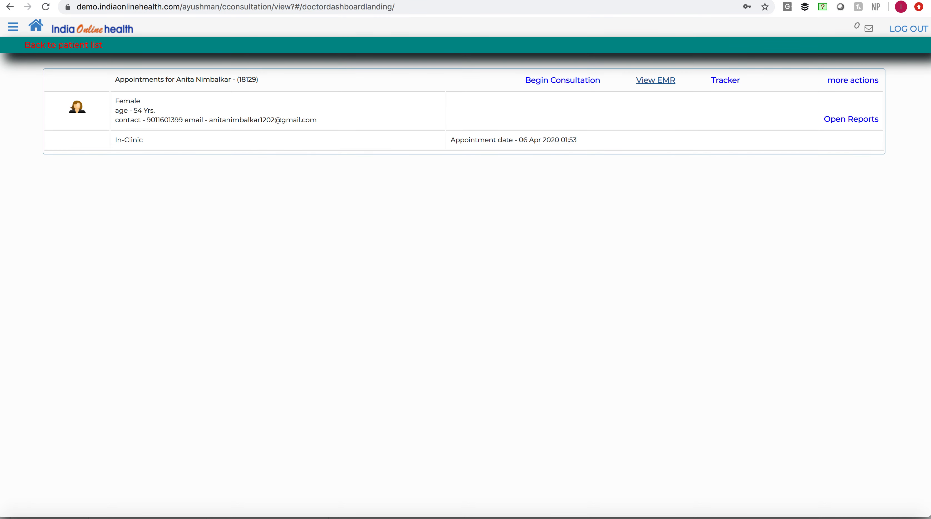
key(ctrl+Tab)
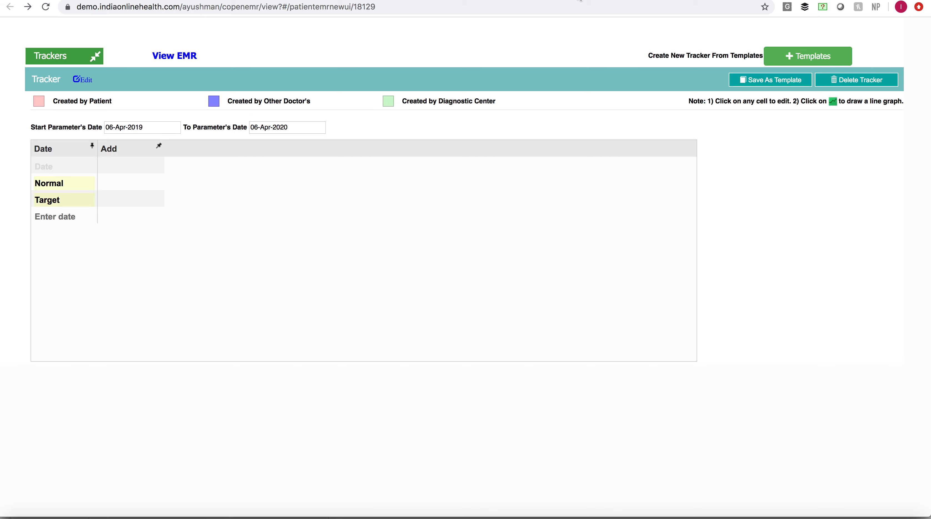
click(580, 1)
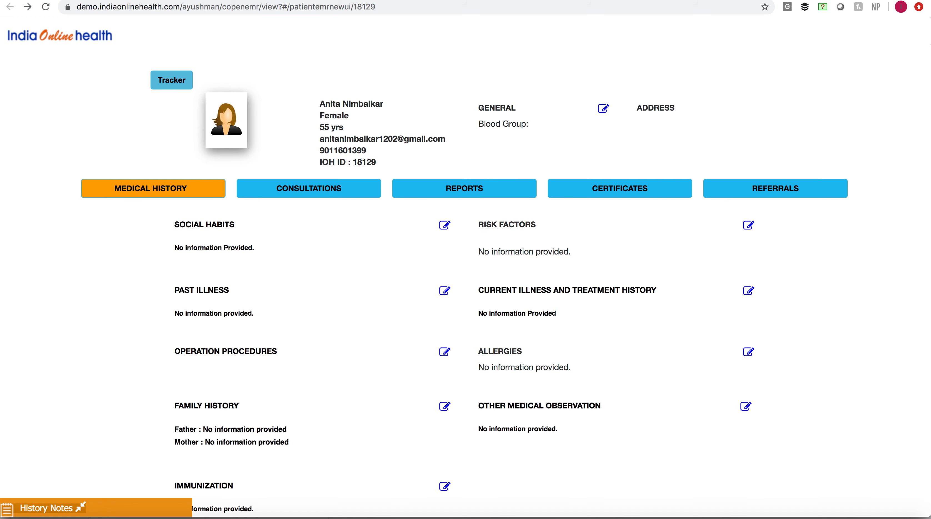
- Return to the patient's appointment page and begin the consultation
key(ctrl+shift+Tab)
key(ctrl+shift+Tab)
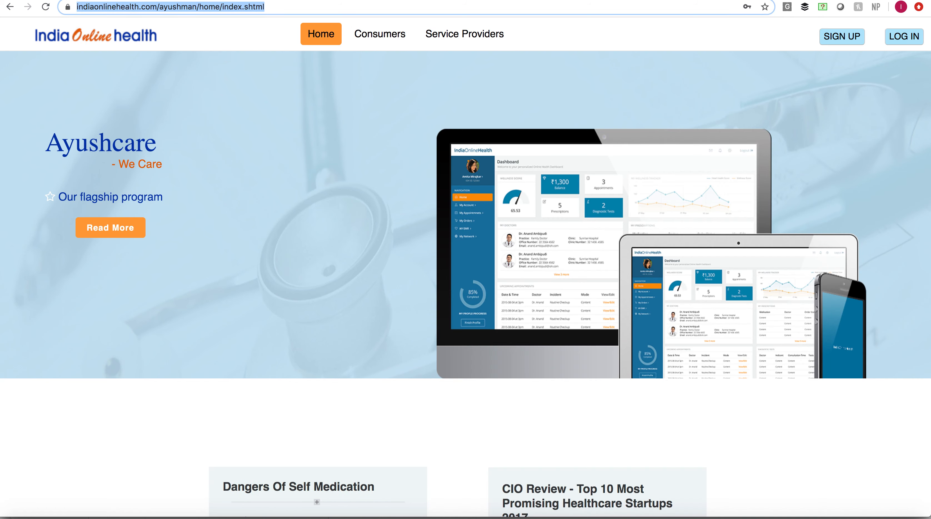
key(ctrl+Tab)
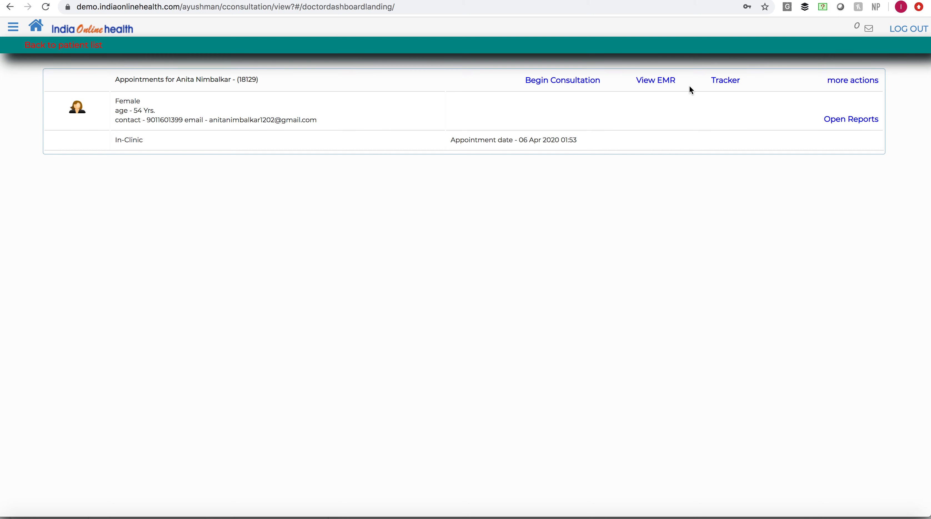
click(579, 87)
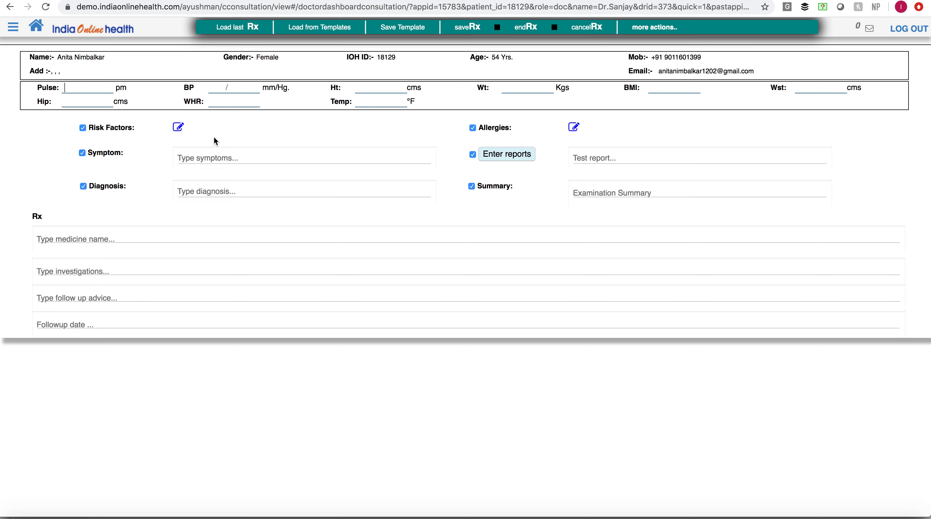
- Record Fever as the patient's symptom, choosing it from the suggested symptoms
click(190, 158)
text(Fevre)
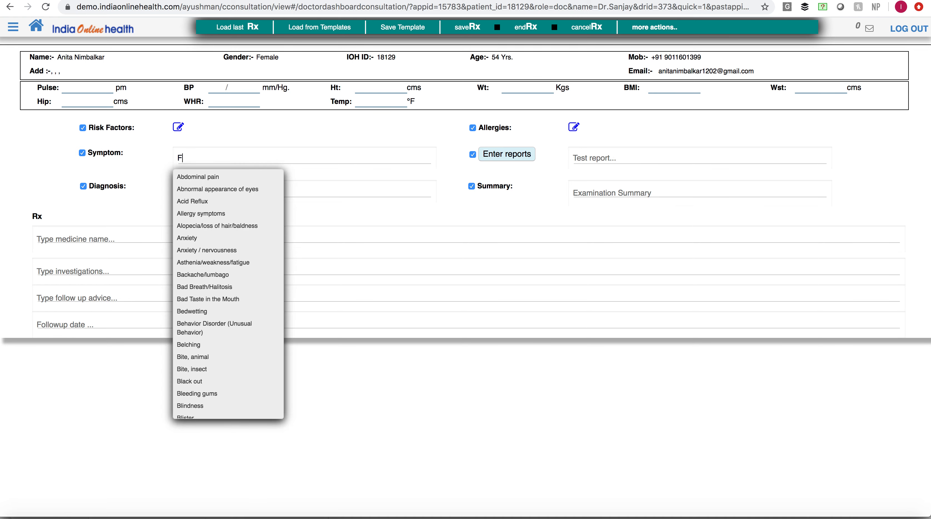
key(BackSpace)
key(BackSpace)
key(BackSpace)
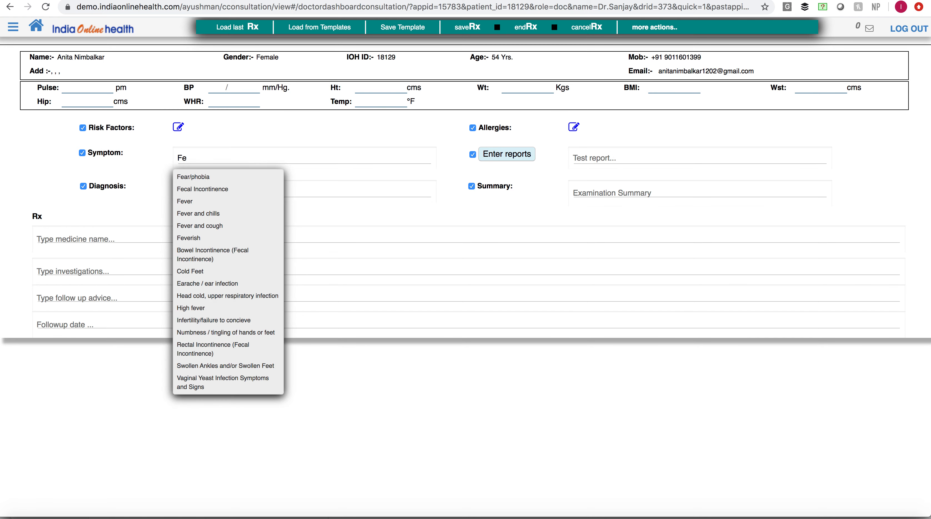
click(190, 202)
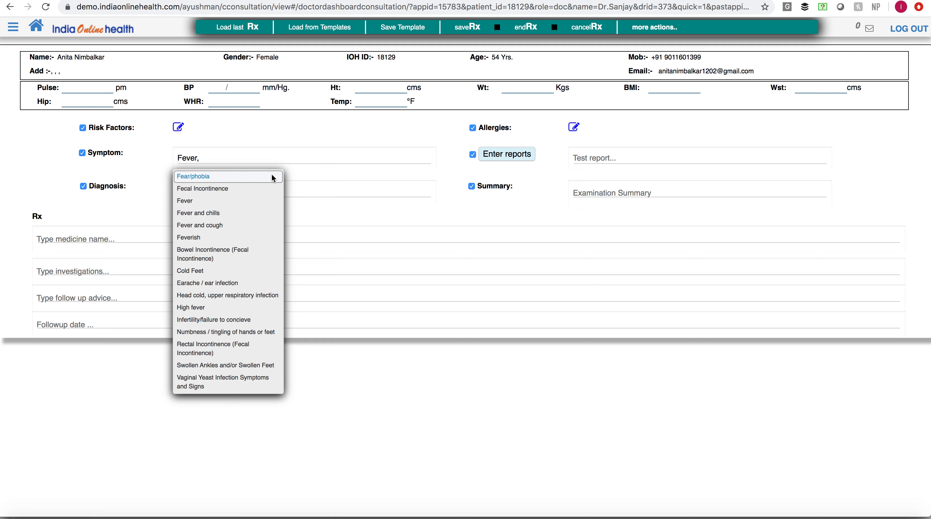
- Record Dengue as the patient's diagnosis, choosing it from the suggested diagnoses
click(342, 191)
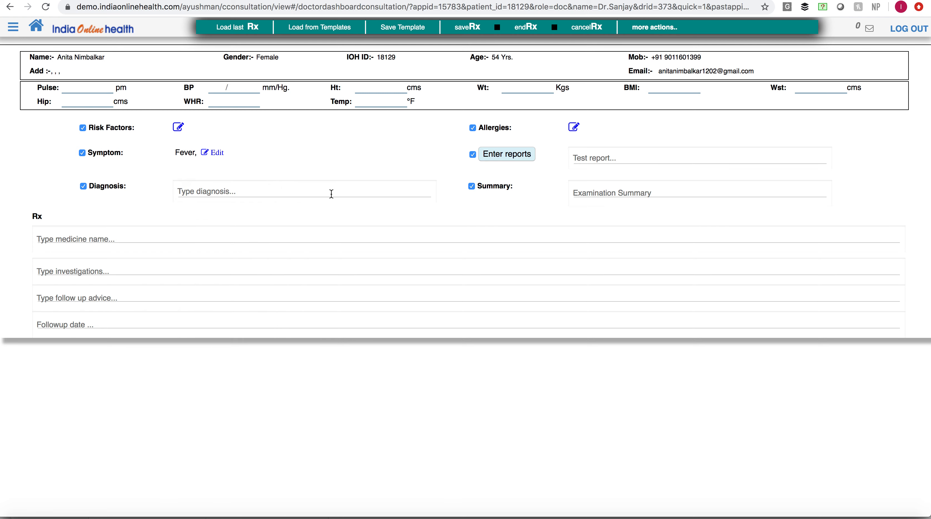
text(Dengu)
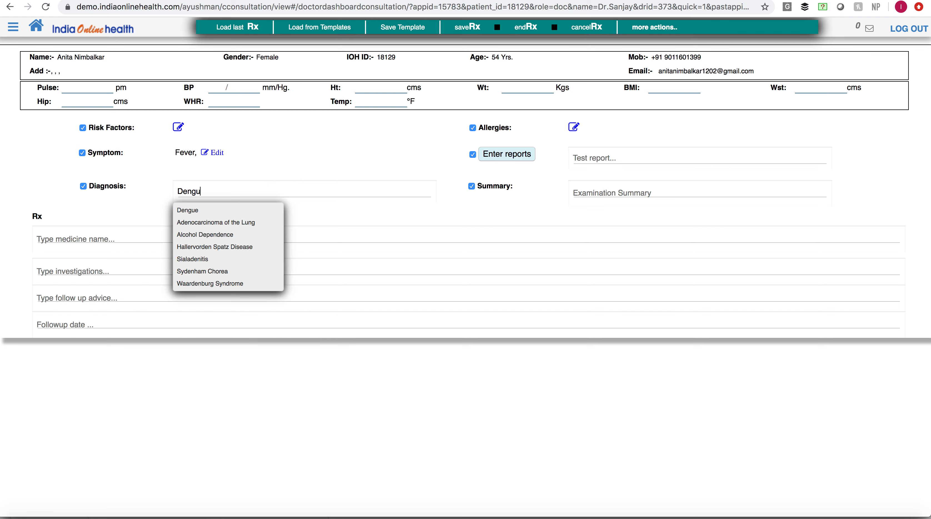
click(245, 210)
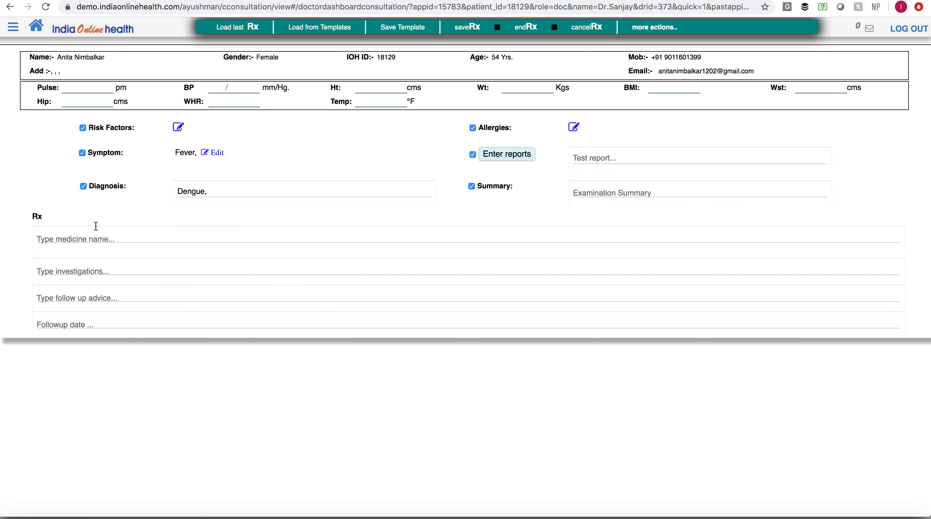
- Enter the medicine TAB. ACIBAN (20MG) in the prescription with frequency 1-1-1-0, duration 2 days and the instruction With Milk
click(89, 238)
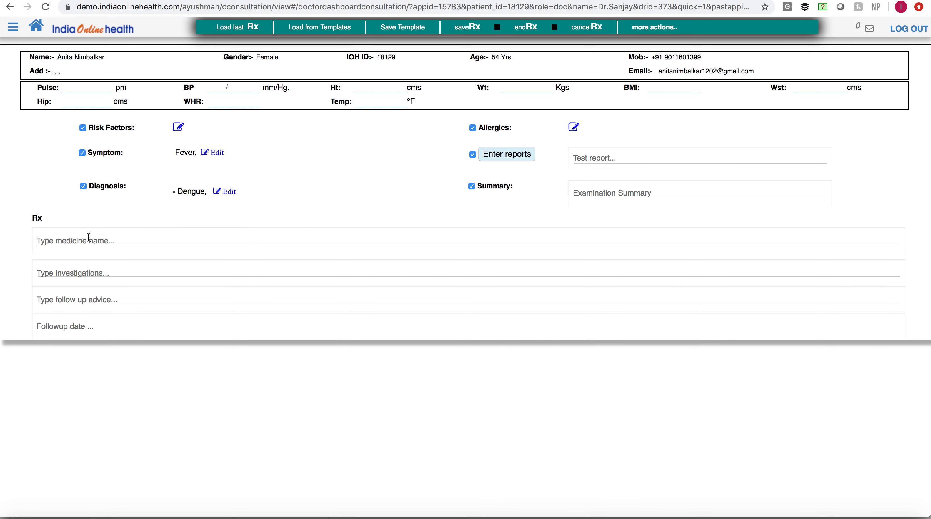
text(ty)
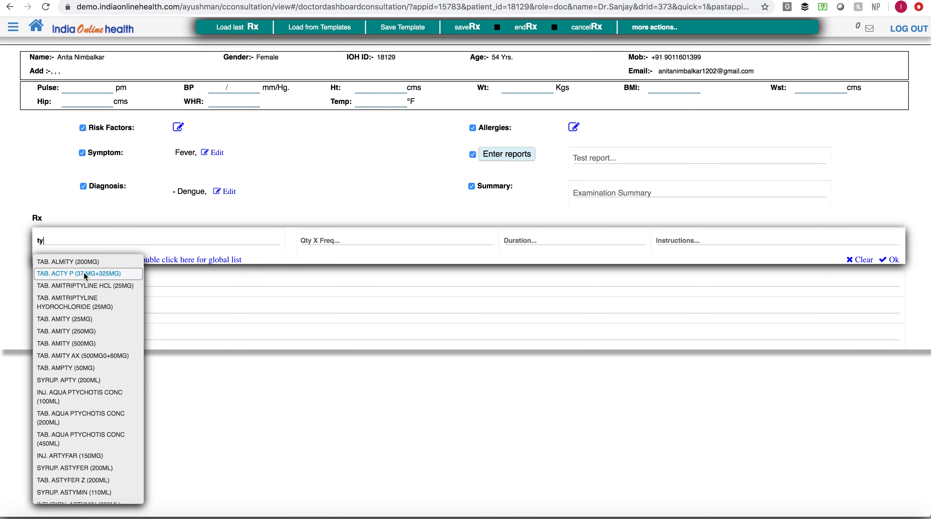
key(BackSpace)
key(BackSpace)
text(IB)
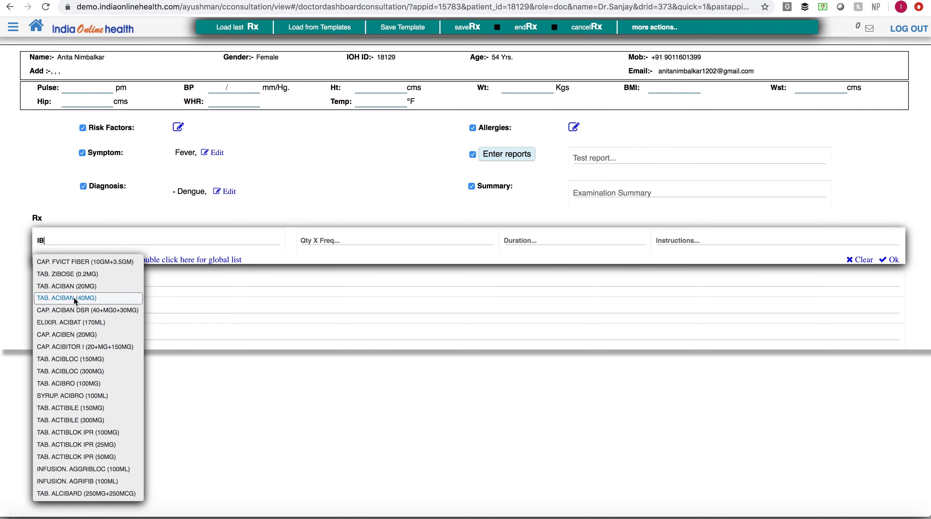
click(76, 287)
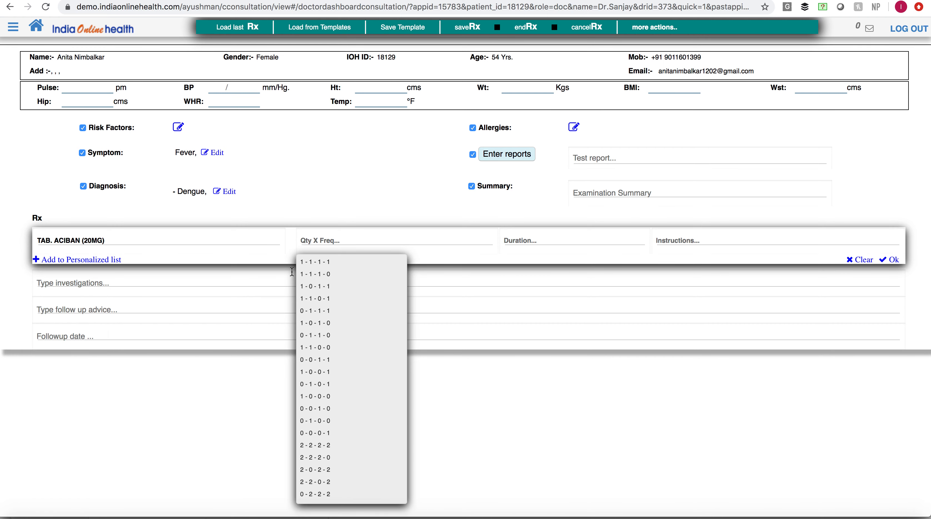
click(350, 274)
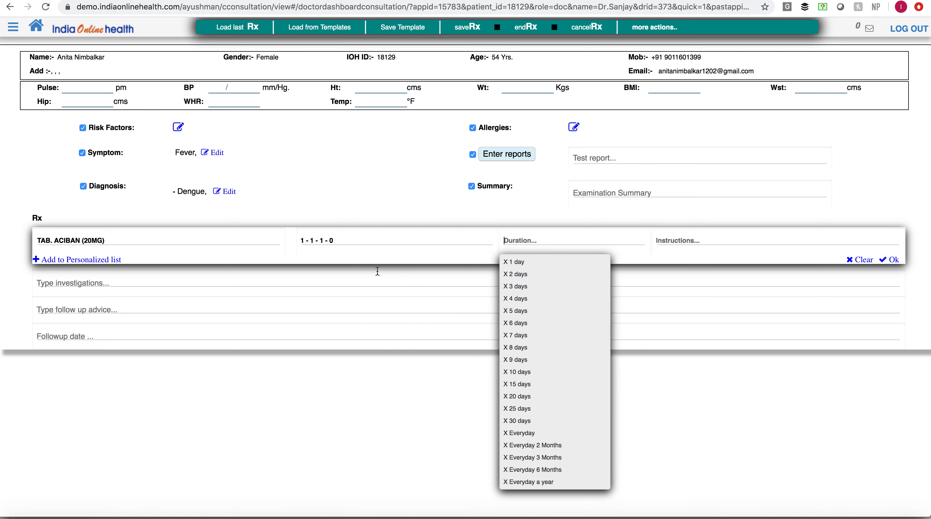
click(525, 275)
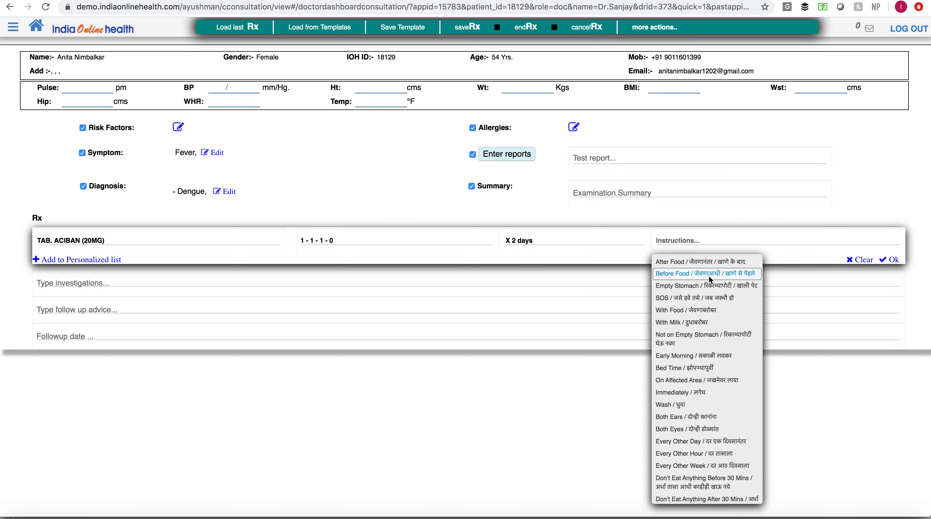
click(705, 323)
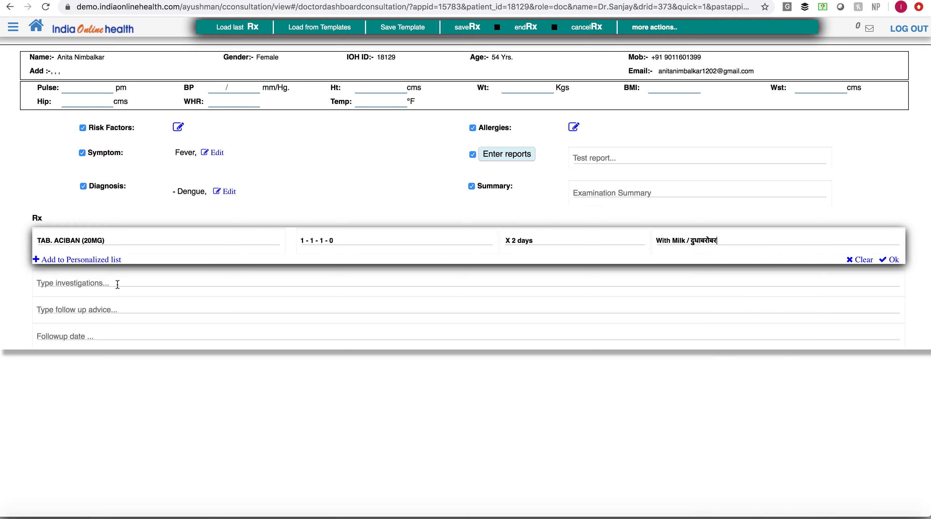
- Add TAB. ACIBAN (20MG) to the personalized medicine list and confirm its prescription entry
click(40, 260)
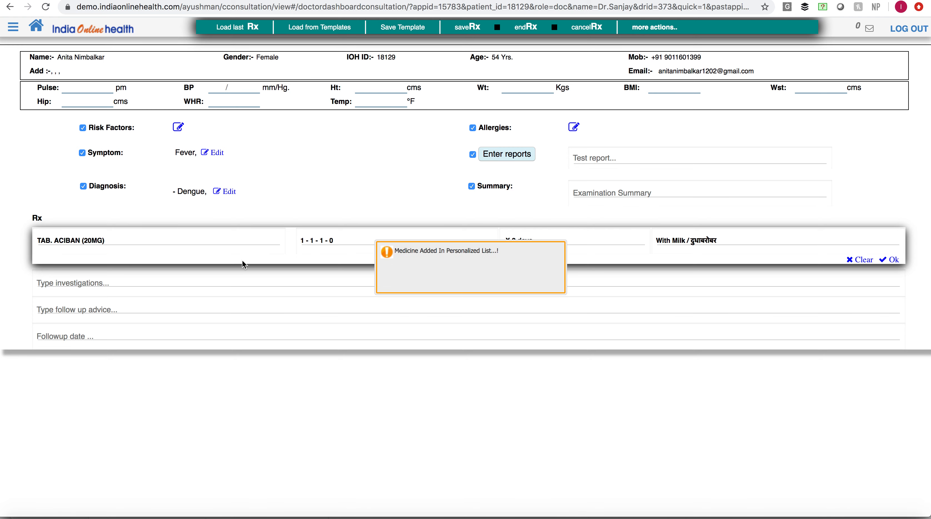
click(310, 251)
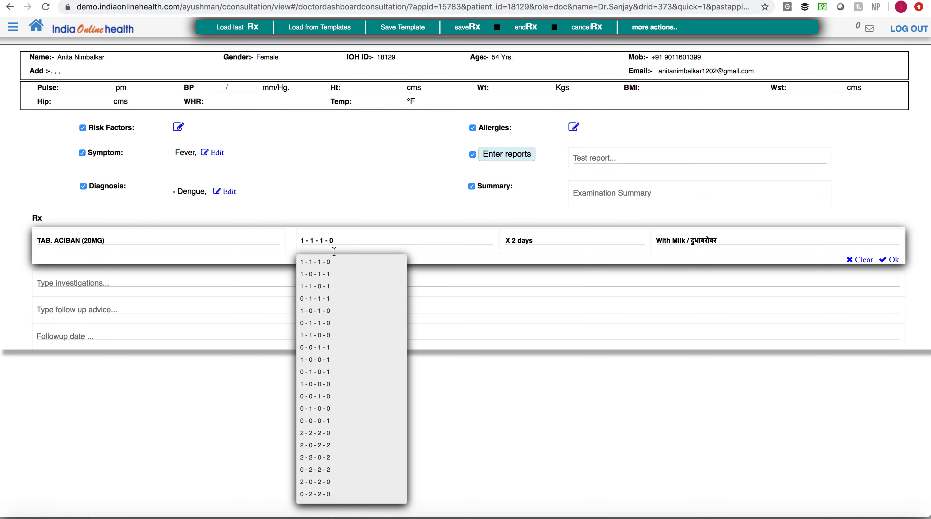
click(251, 214)
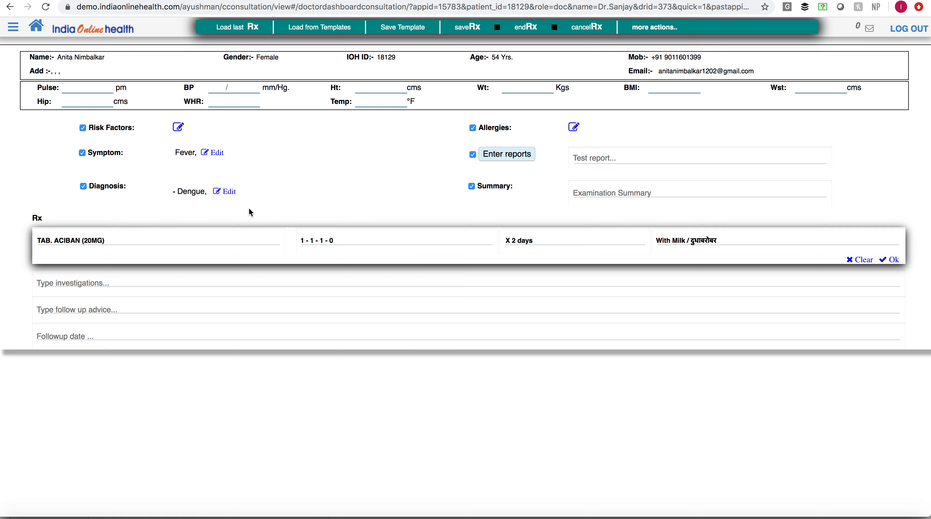
click(894, 261)
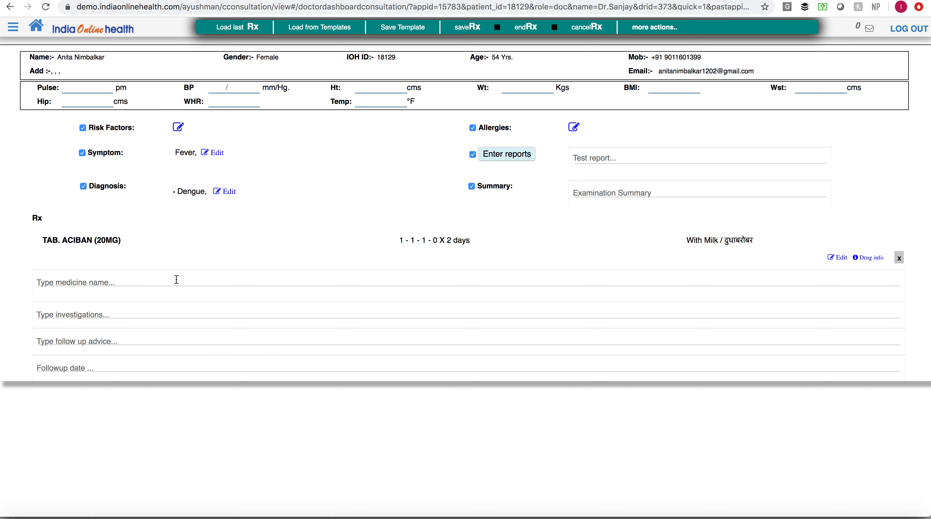
- Try filling a second medicine entry with TAB. ACIBAN (20MG) from the personalized list, and clear the medicine name
text(t)
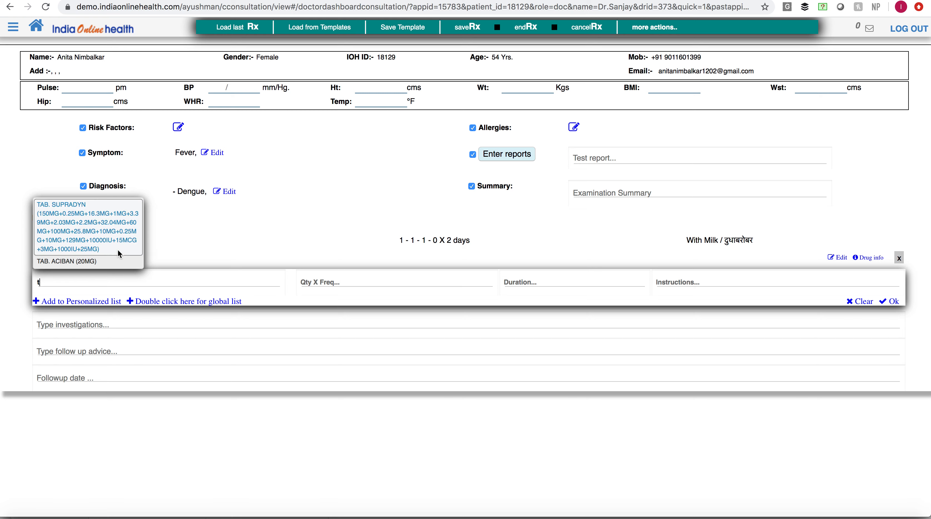
click(95, 262)
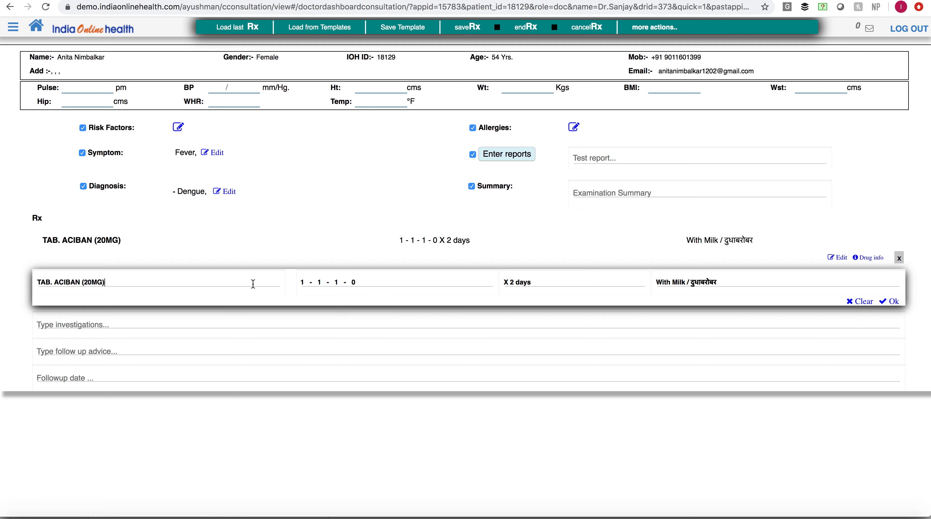
key(BackSpace)
key(BackSpace)
key(BackSpace)
key(BackSpace)
key(BackSpace)
key(BackSpace)
key(BackSpace)
key(BackSpace)
key(BackSpace)
key(BackSpace)
key(BackSpace)
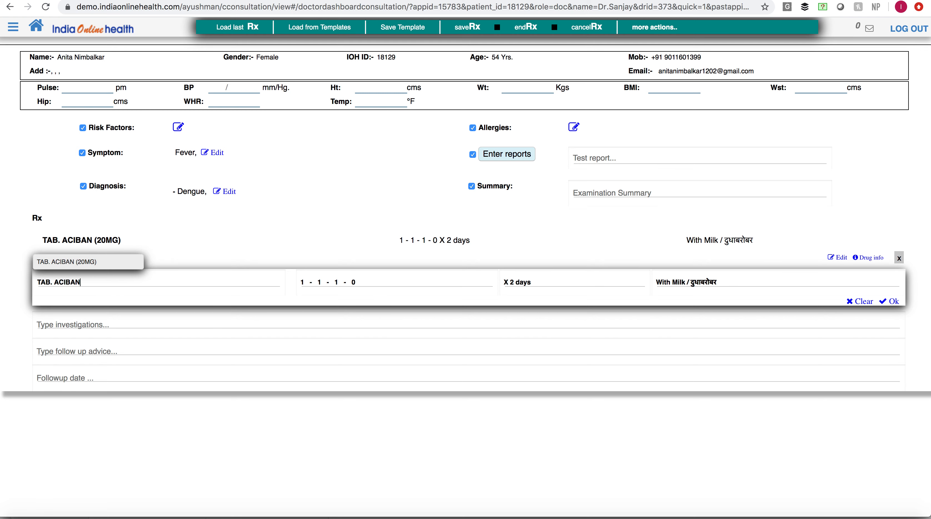
key(BackSpace)
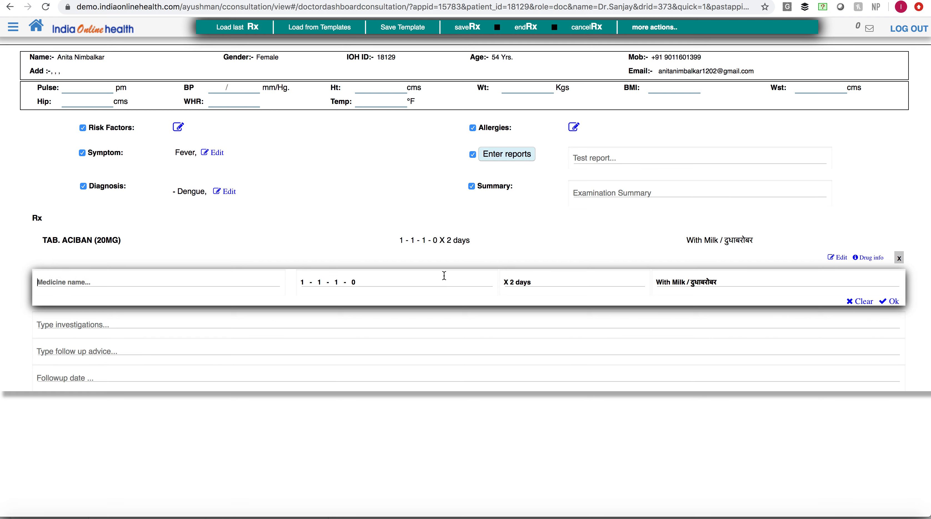
- Prescribe INJ. CEFHEX (1000MG) as the second medicine with frequency 0-0-2-0, duration 2 days and the instruction With Milk
text(fh)
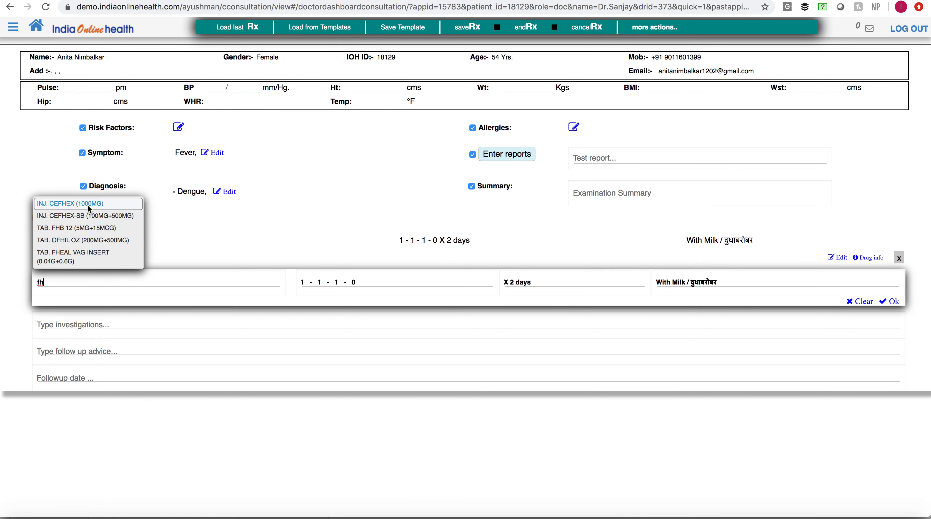
click(87, 204)
scroll(322, 241, down, 3)
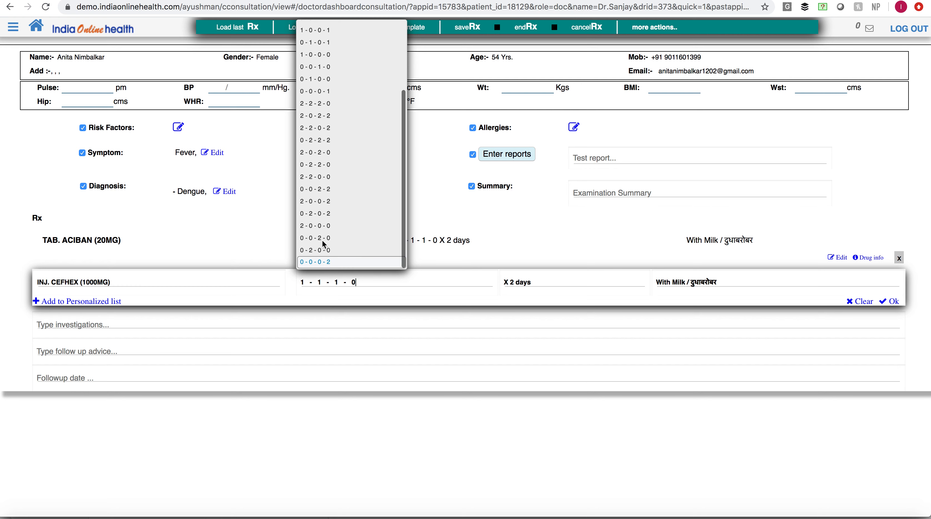
click(321, 239)
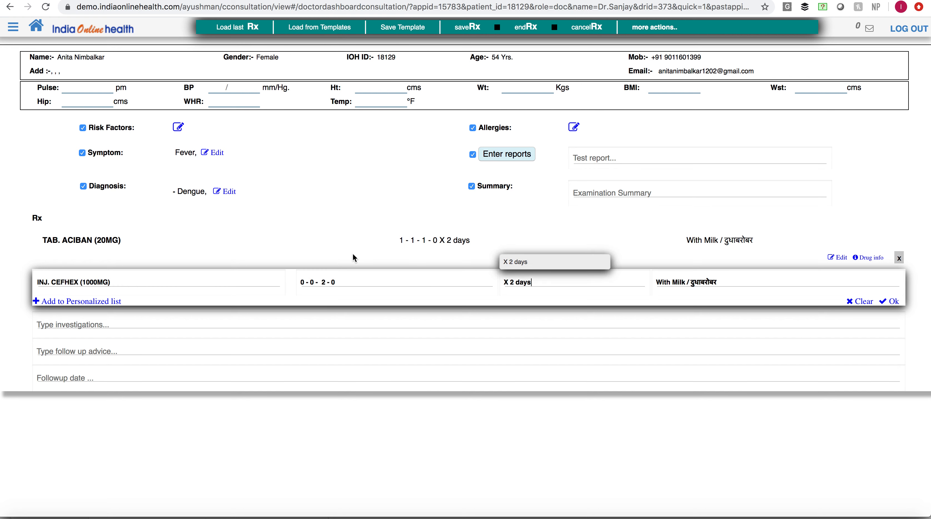
click(555, 261)
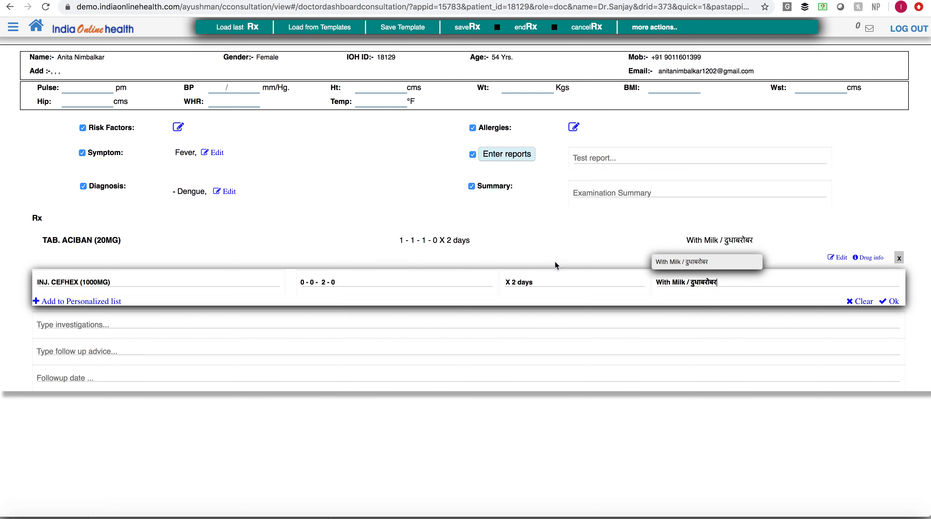
click(718, 264)
click(894, 302)
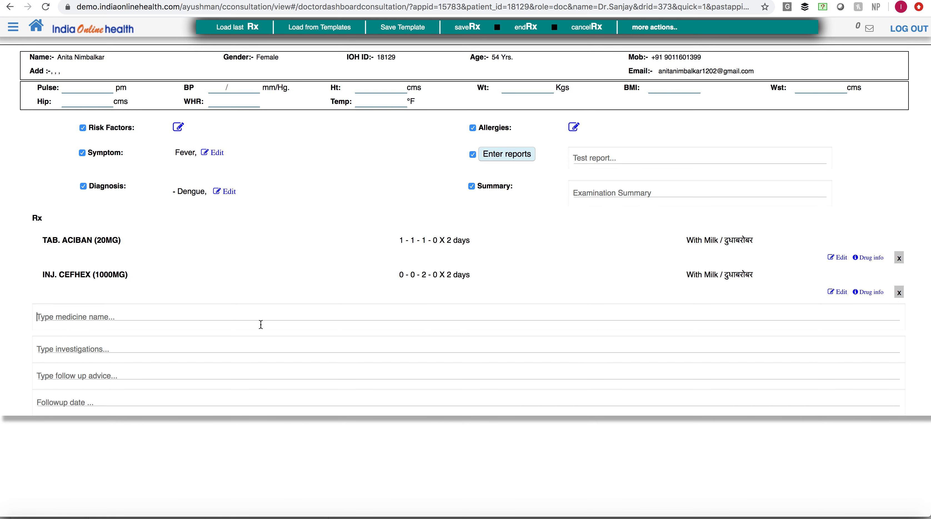
- Add Progesterone as an investigation in the prescription and confirm the entry
click(172, 346)
text(ne)
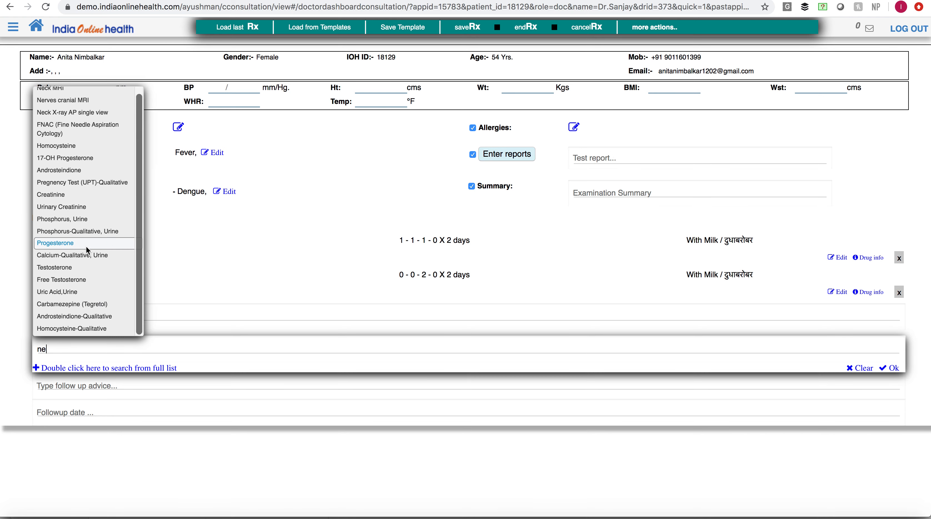
click(86, 246)
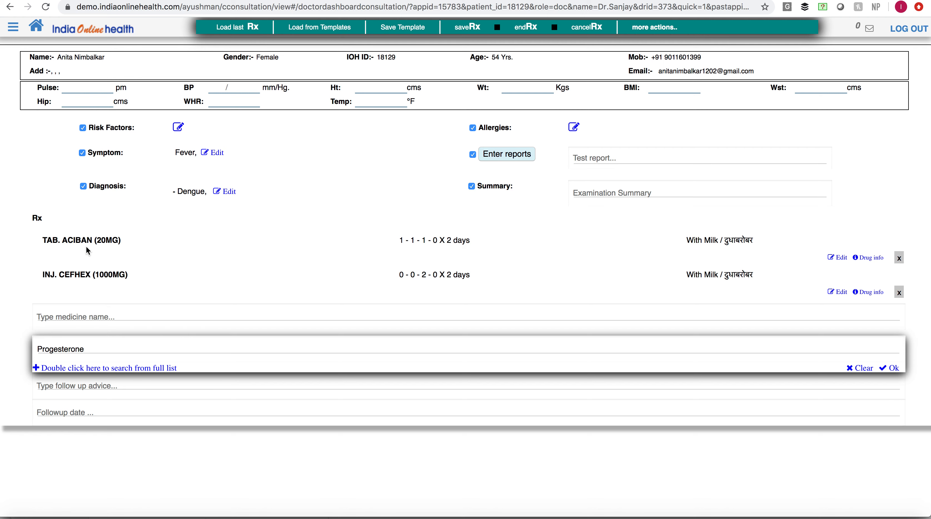
text(brian)
key(BackSpace)
key(BackSpace)
text(ian)
key(BackSpace)
key(BackSpace)
key(BackSpace)
click(887, 369)
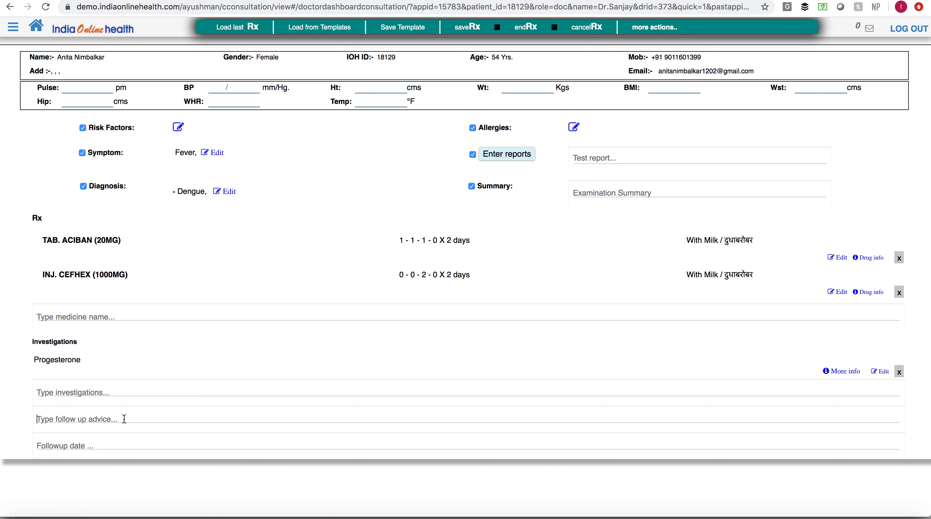
- Enter the follow-up advice "Pls come after month for testing" and set the follow-up date to 30 Apr 2020
text(Ple)
text( come )
text(after m)
text(onth for test)
text(ing.)
click(120, 440)
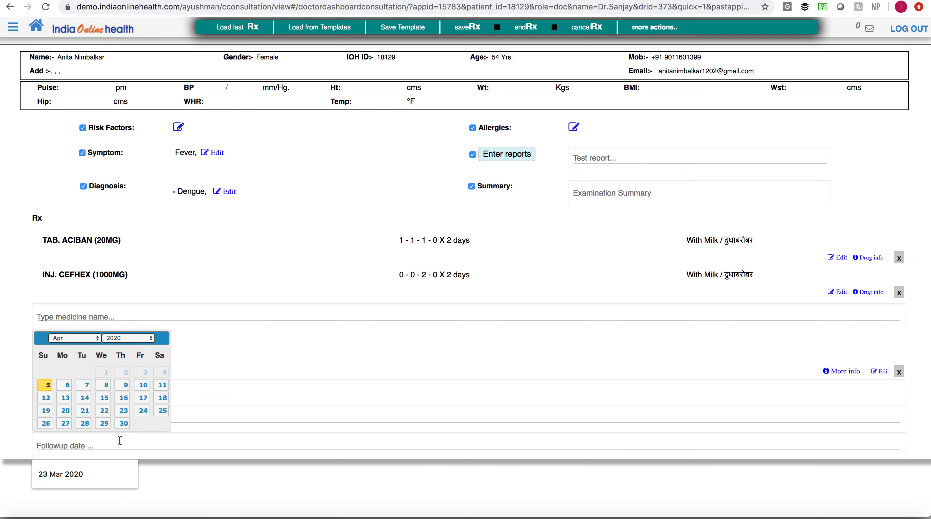
click(123, 423)
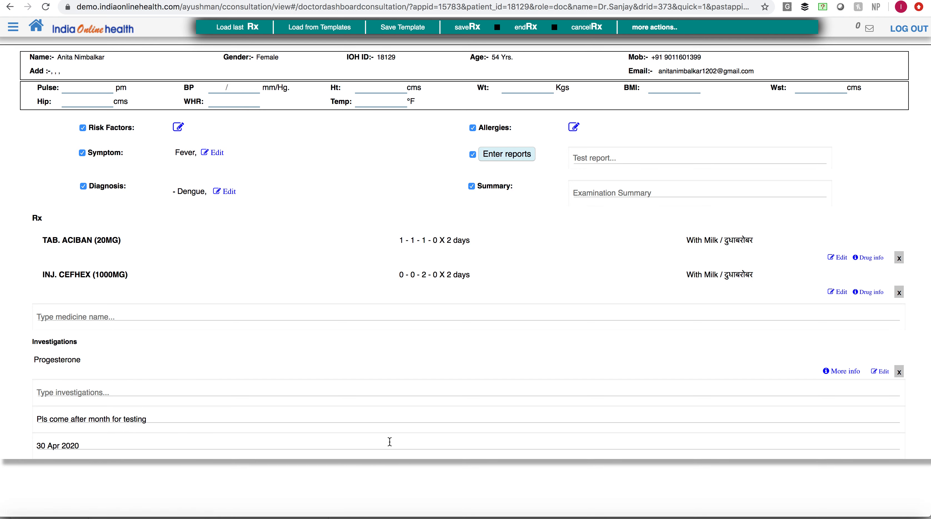
- Save the prescription to show its preview, and open and dismiss the list of additional consultation actions
scroll(595, 400, down, 2)
click(474, 32)
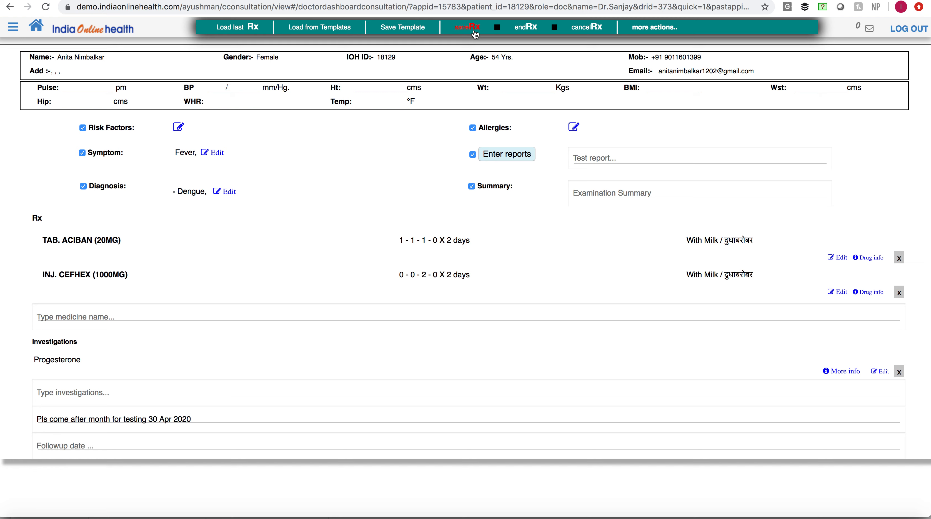
click(648, 27)
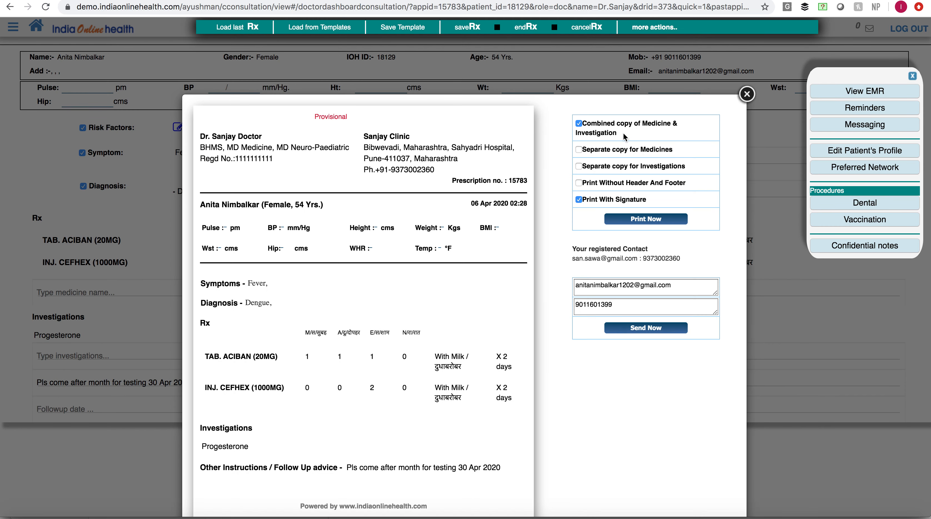
click(913, 76)
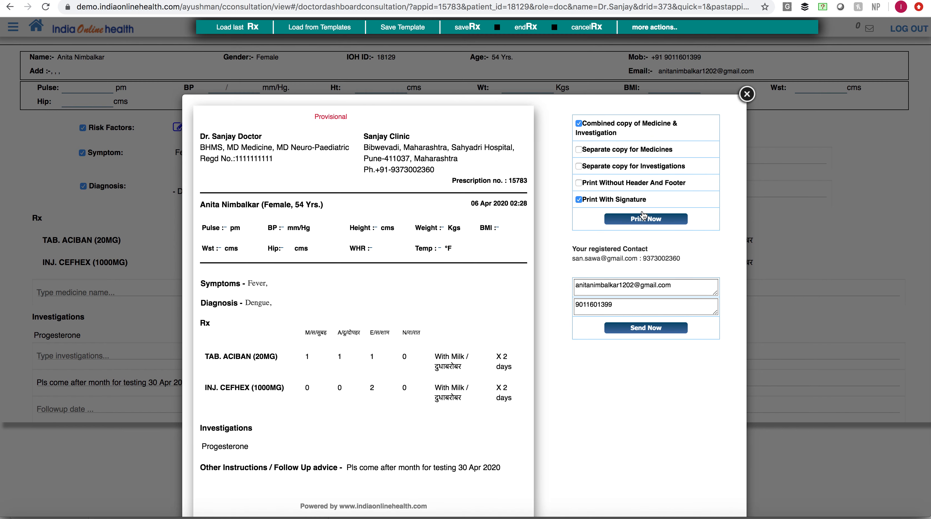
- Replace the recipient e-mail with the doctor's registered e-mail address and send the prescription by mail and message
triple_click(626, 286)
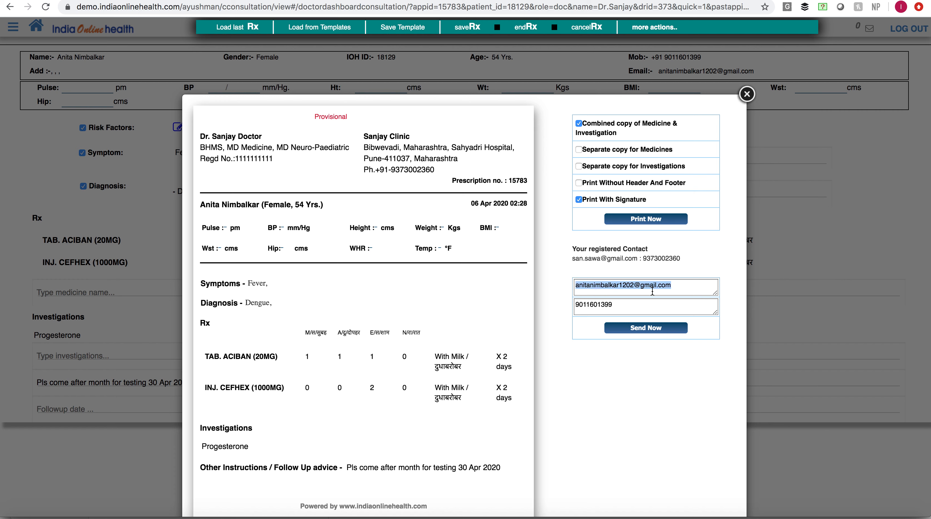
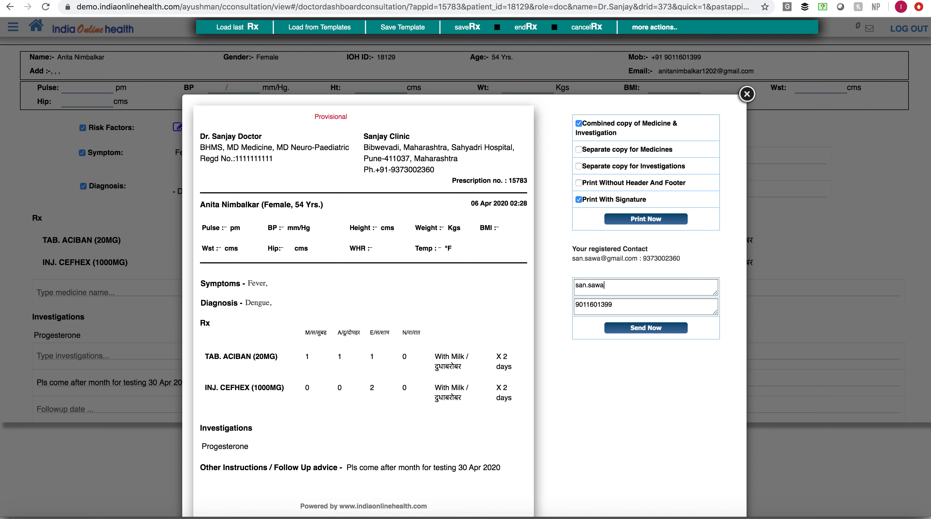
click(625, 307)
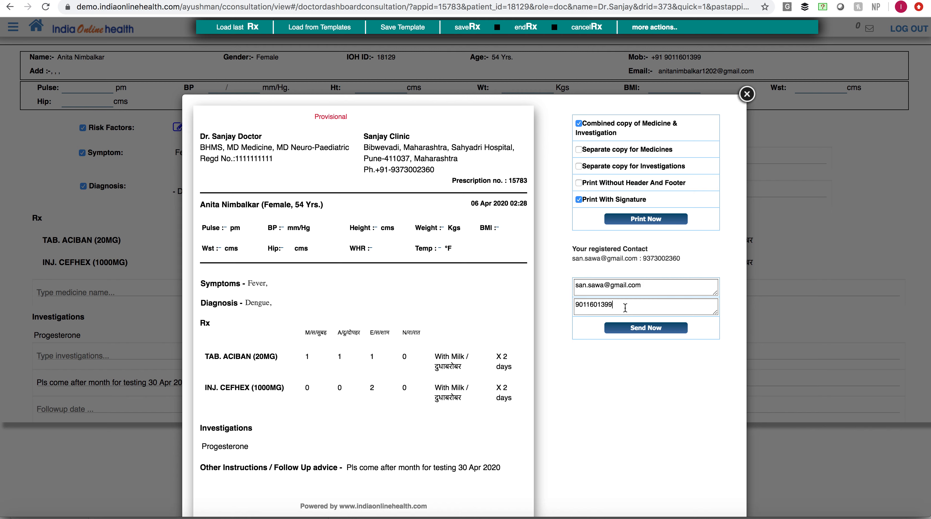
triple_click(658, 287)
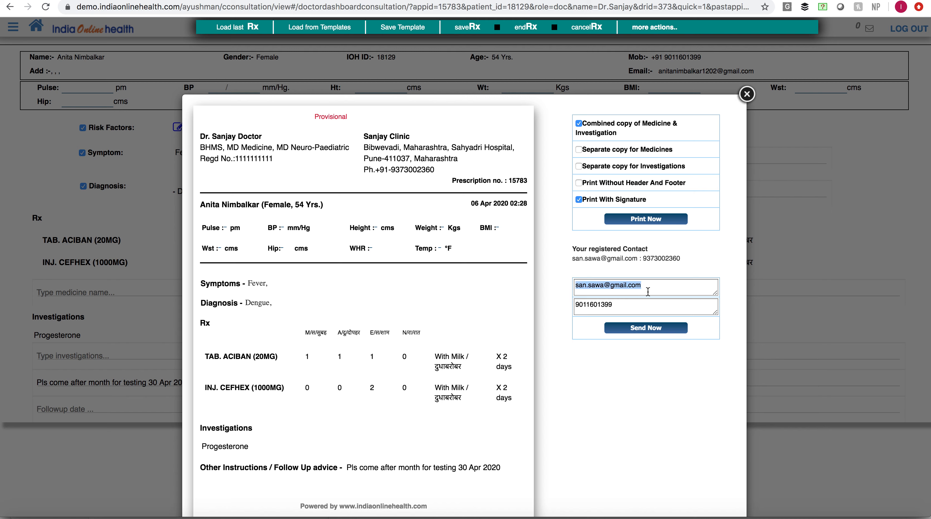
click(625, 305)
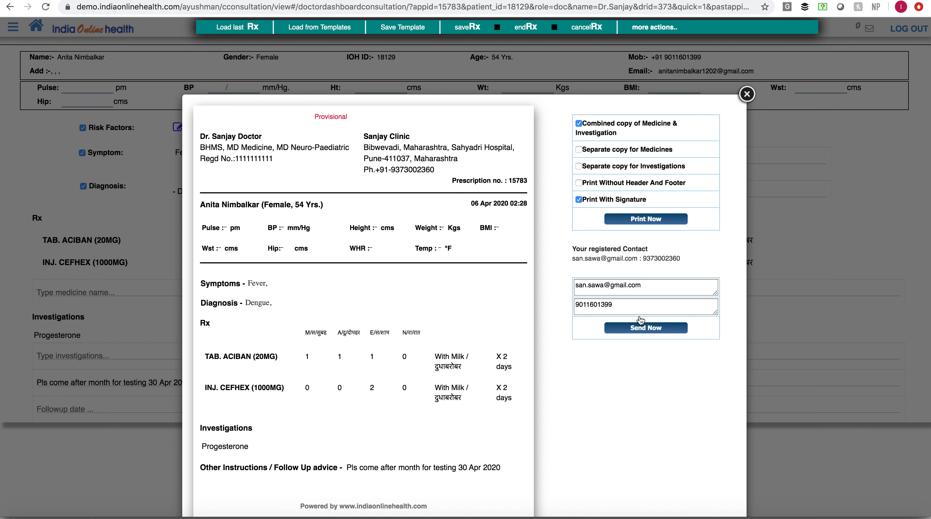
click(647, 331)
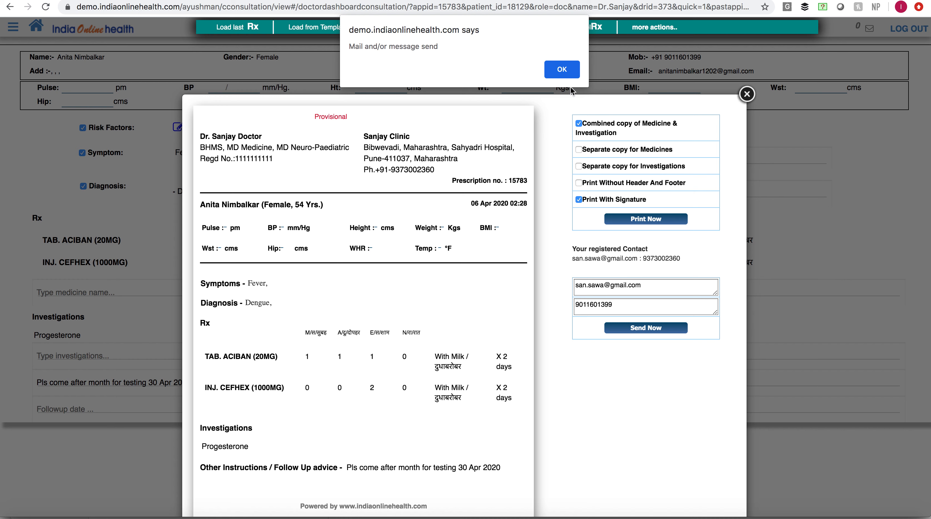
click(566, 77)
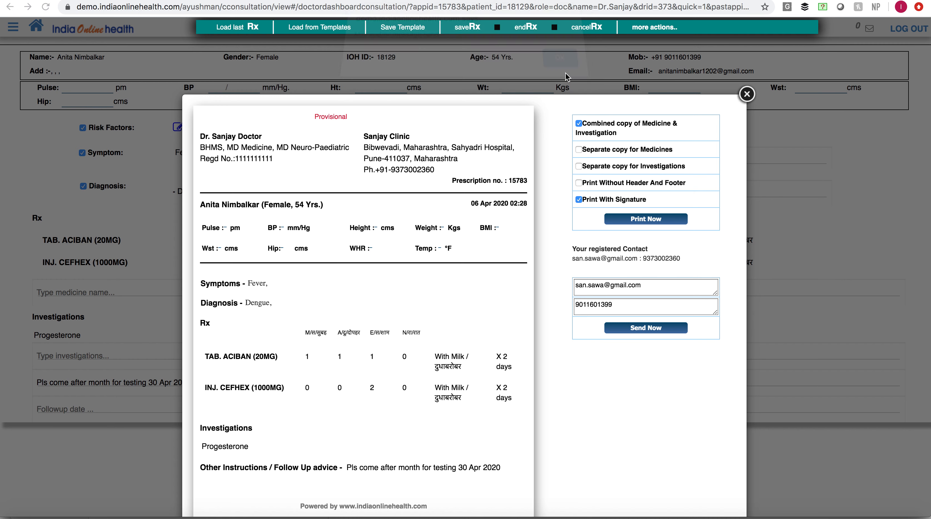
- Leave the prescription preview, switch to the received "Prescription PDF" e-mail and view the prescription document it links to
click(747, 97)
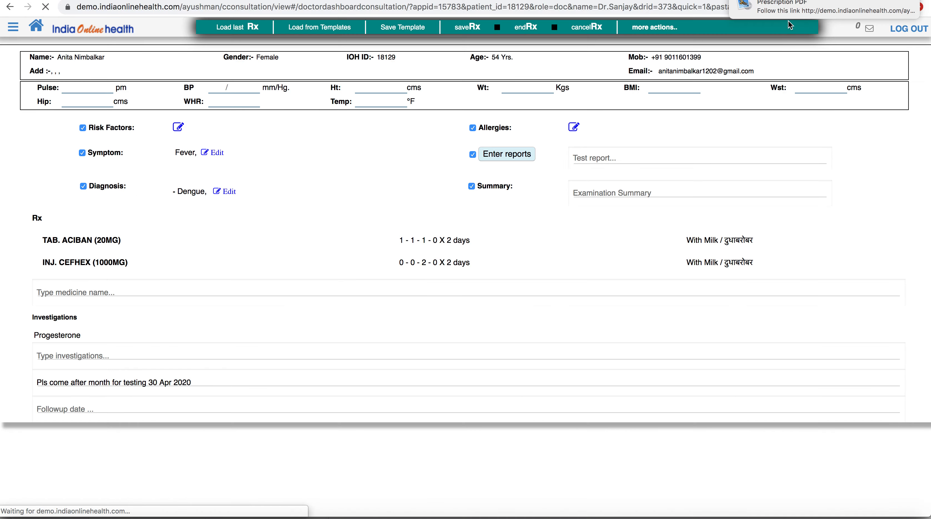
click(792, 11)
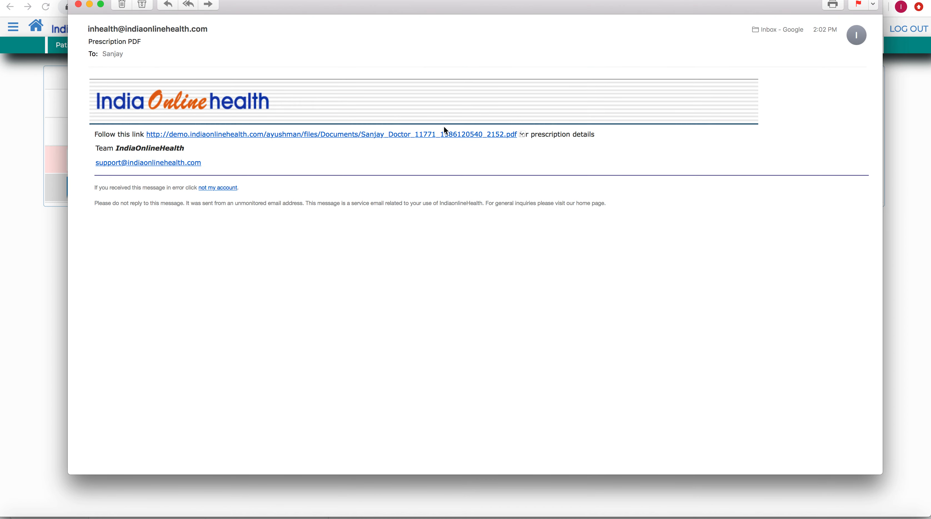
click(430, 135)
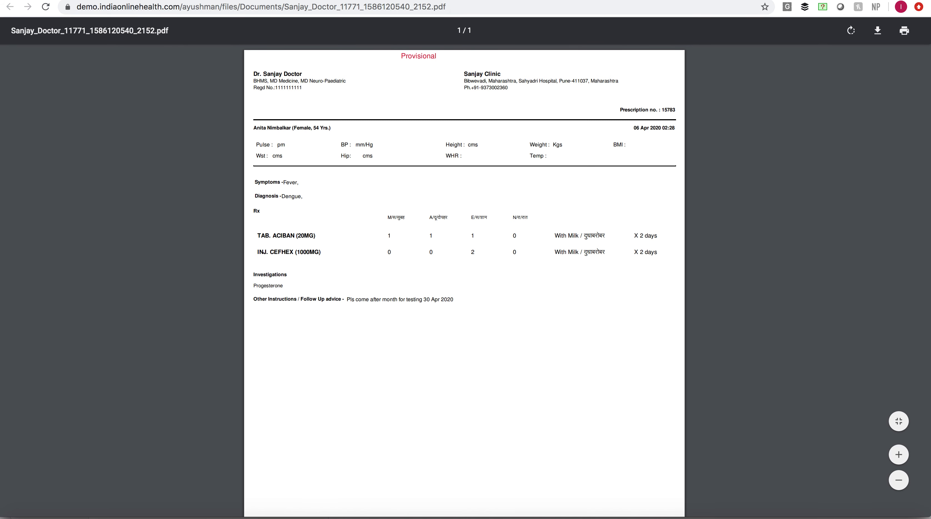
click(853, 1)
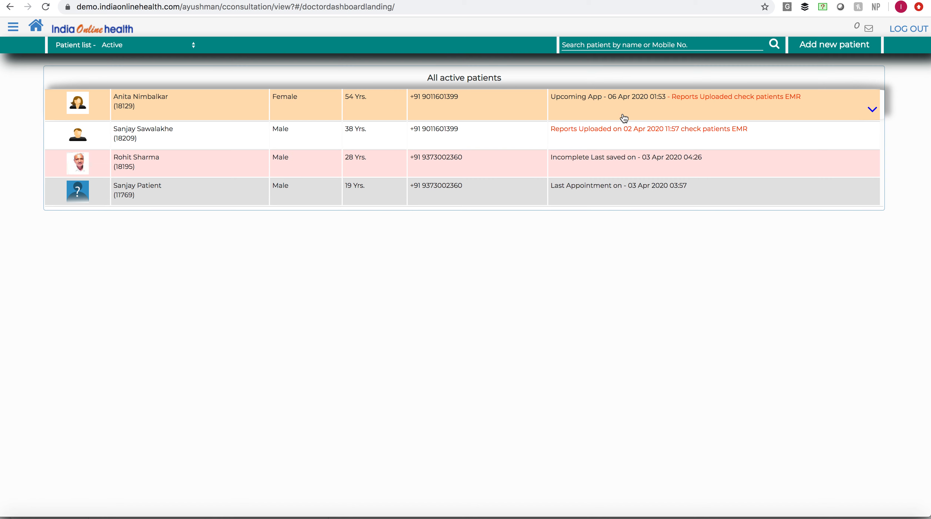
- Open the EMR of the 28-year-old male patient with the incomplete consultation from the active patient list
click(619, 163)
click(618, 163)
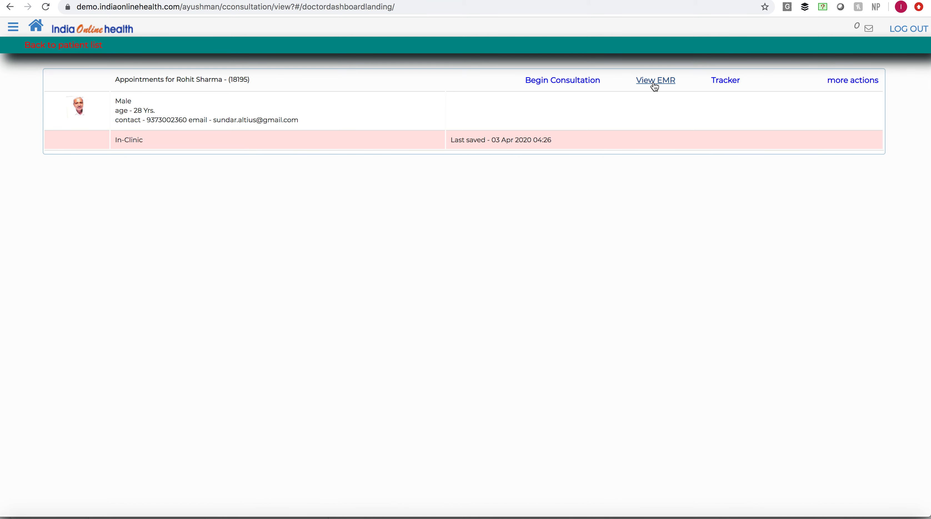
click(654, 81)
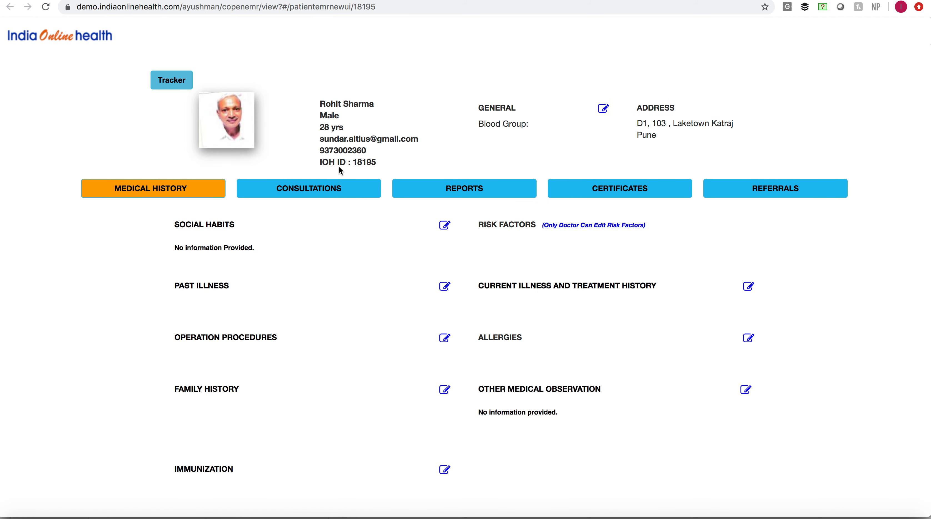
- Examine the symptoms, diagnoses, investigations, medicines and vitals of the patient's past consultations, and leave the EMR
click(313, 194)
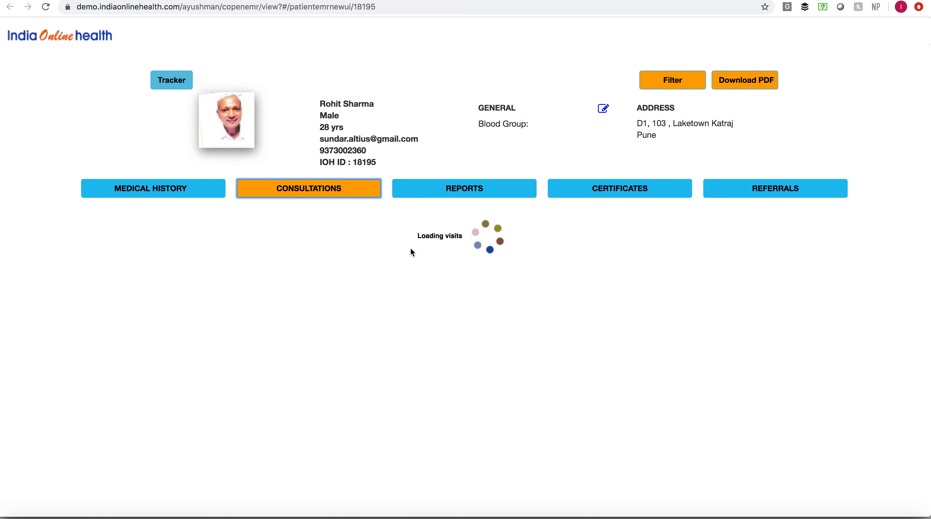
scroll(419, 322, down, 3)
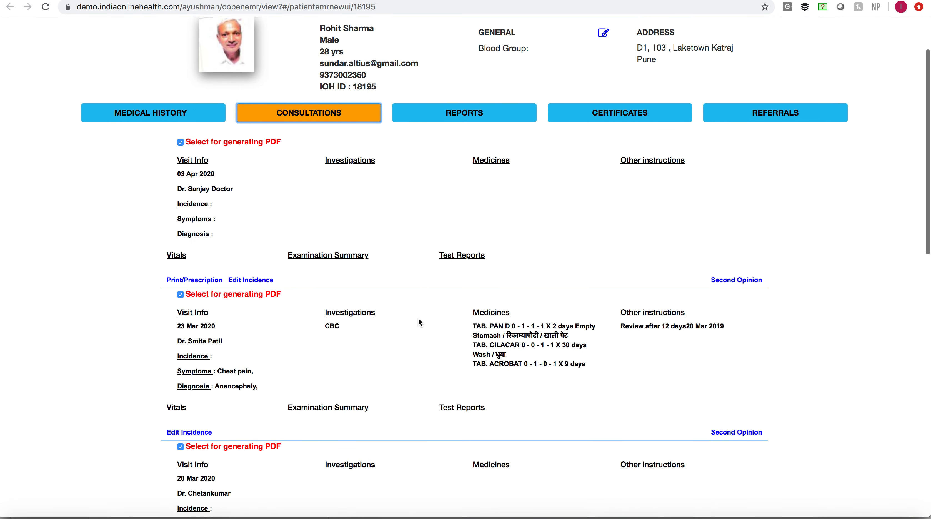
scroll(419, 320, down, 1)
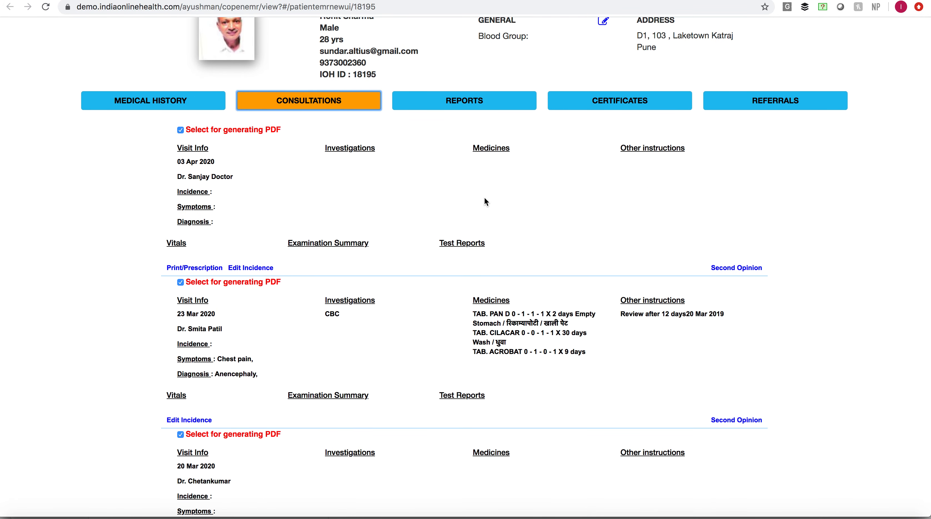
scroll(320, 347, down, 2)
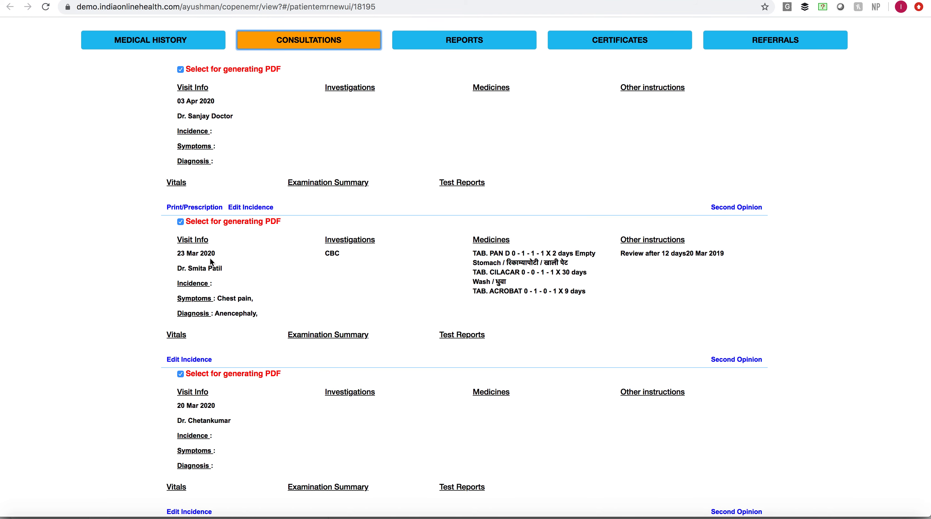
scroll(388, 345, down, 2)
scroll(321, 355, down, 1)
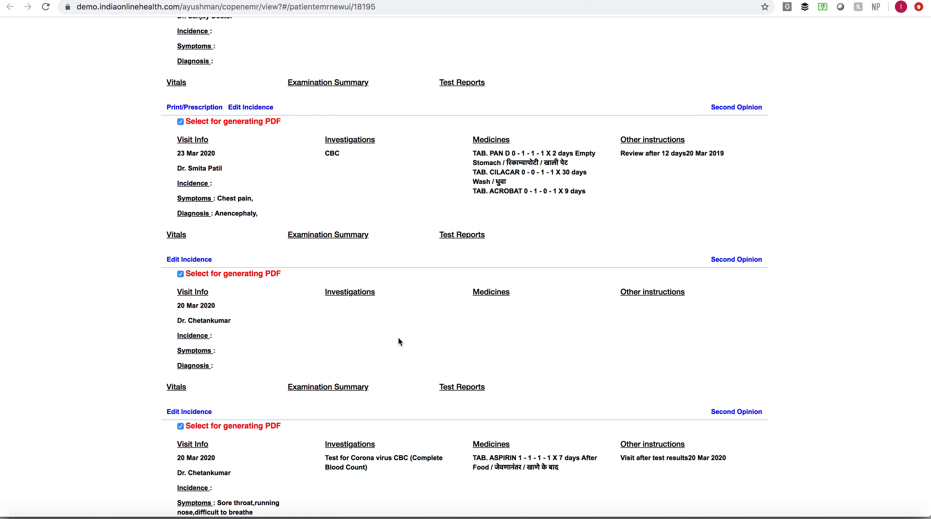
scroll(399, 338, down, 3)
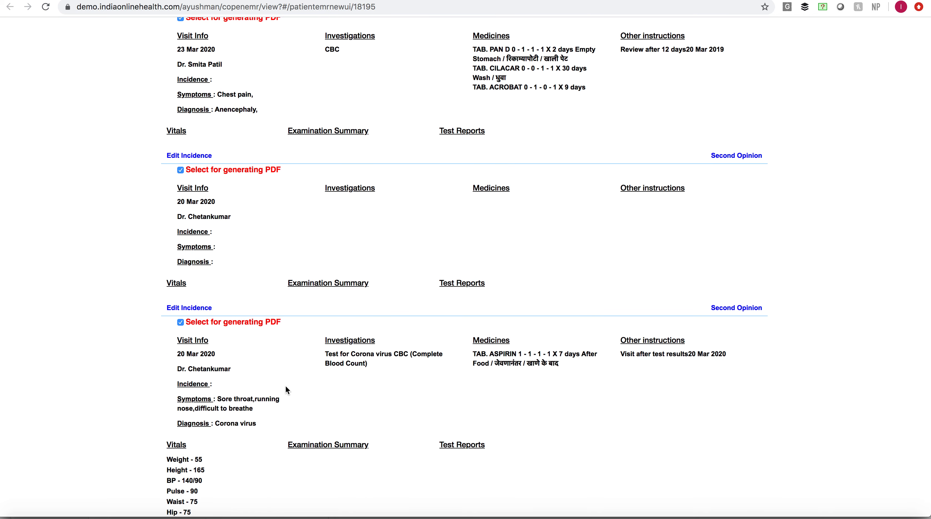
scroll(284, 386, down, 2)
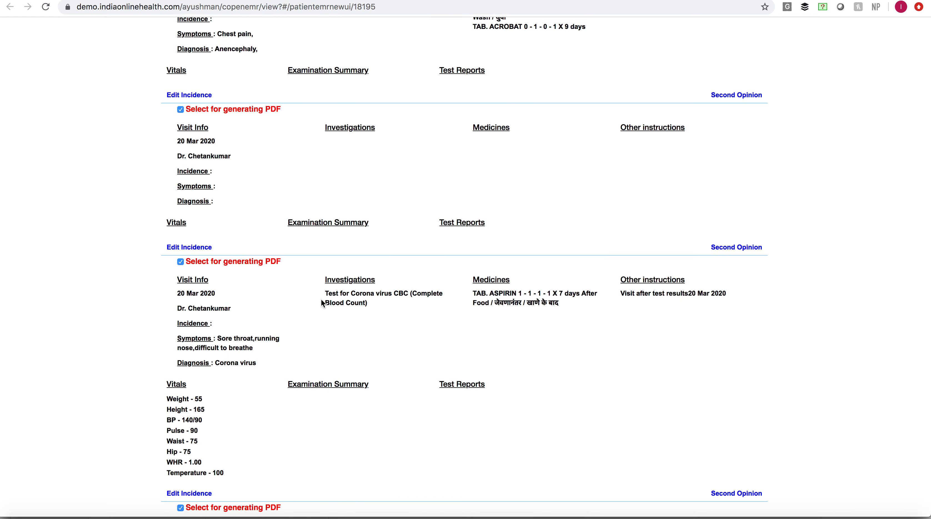
scroll(272, 291, down, 8)
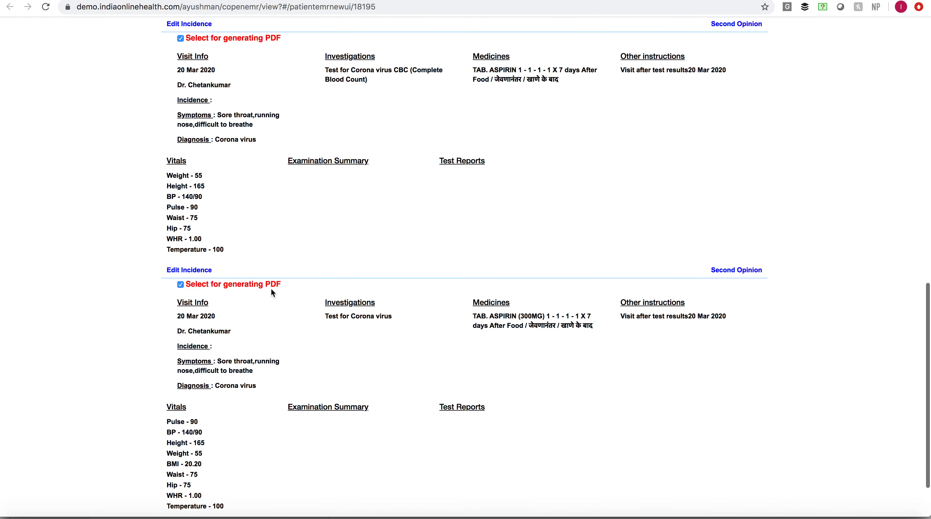
scroll(270, 291, up, 15)
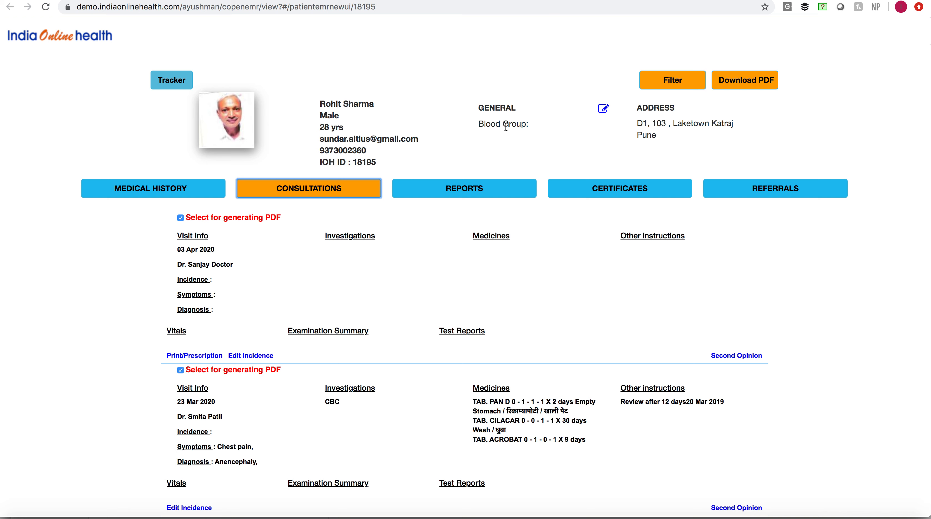
click(45, 40)
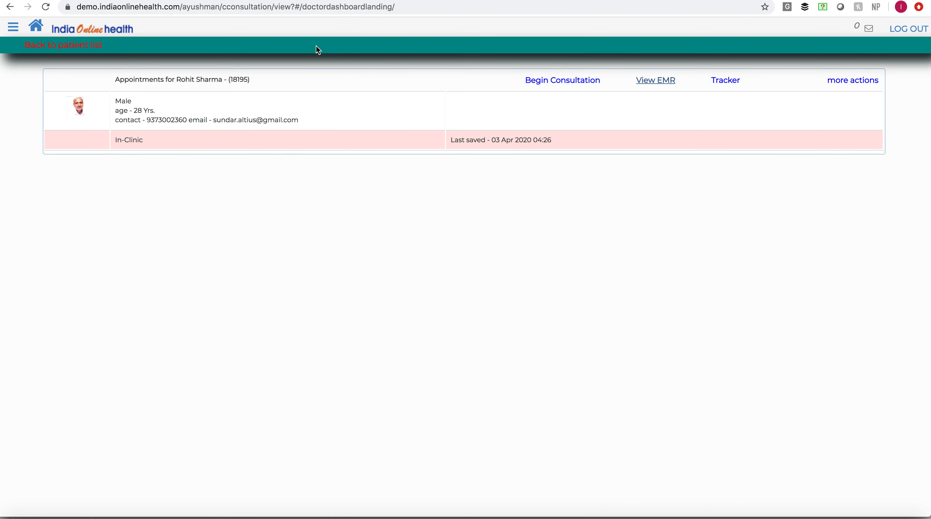
- Return to the patient list and start a new reminder for the 54-year-old female patient with the upcoming appointment
click(65, 45)
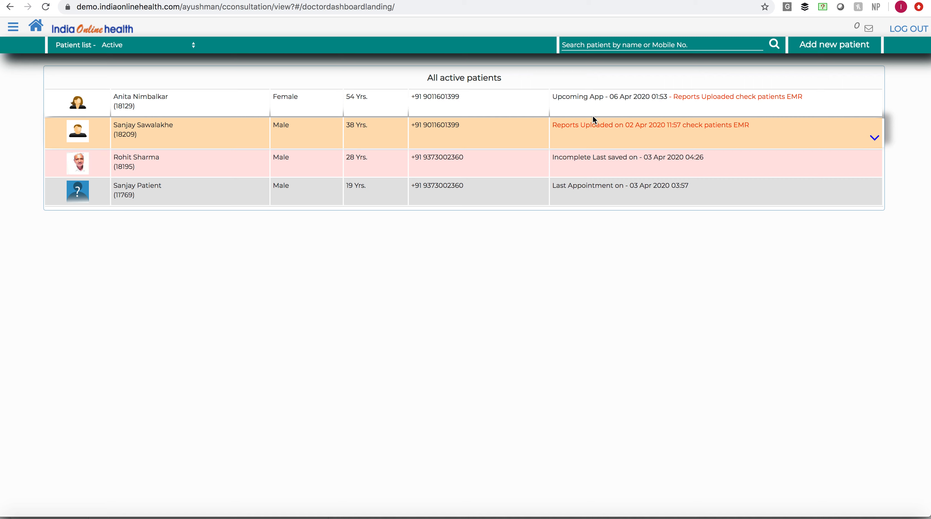
click(585, 108)
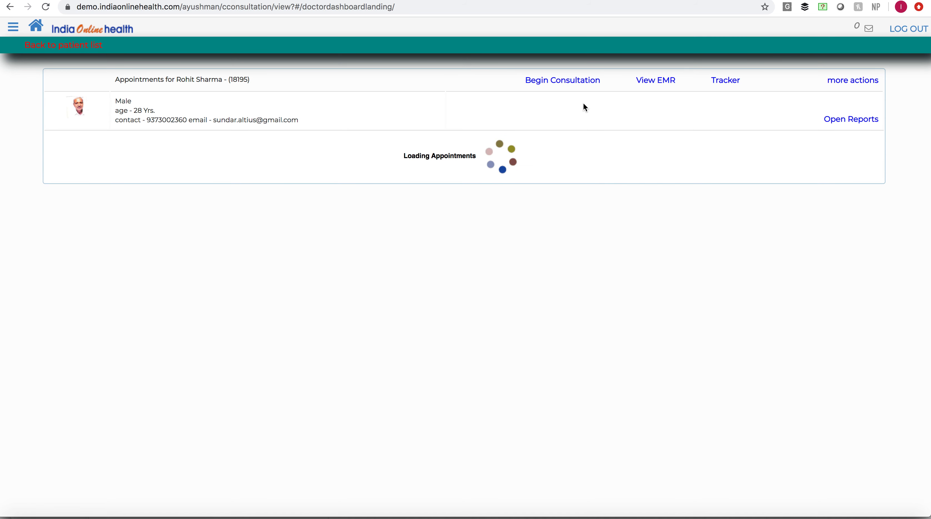
click(857, 83)
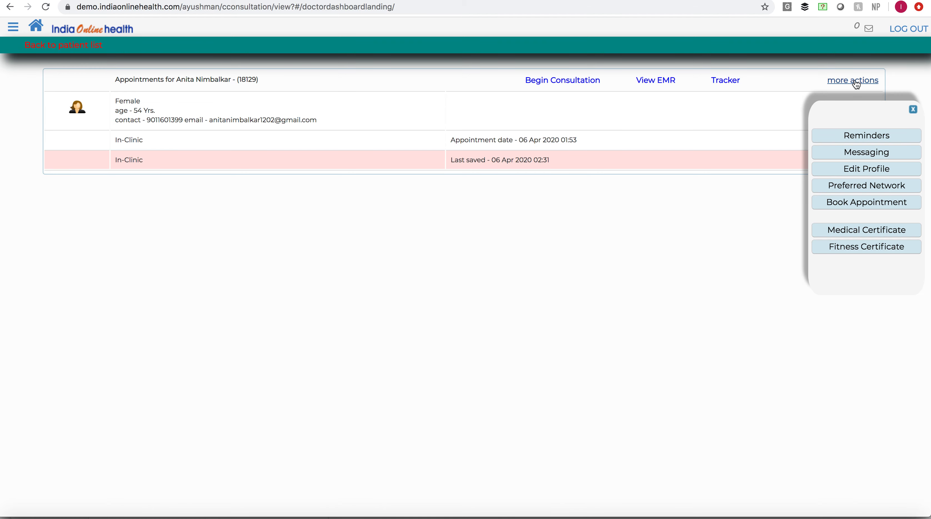
click(875, 141)
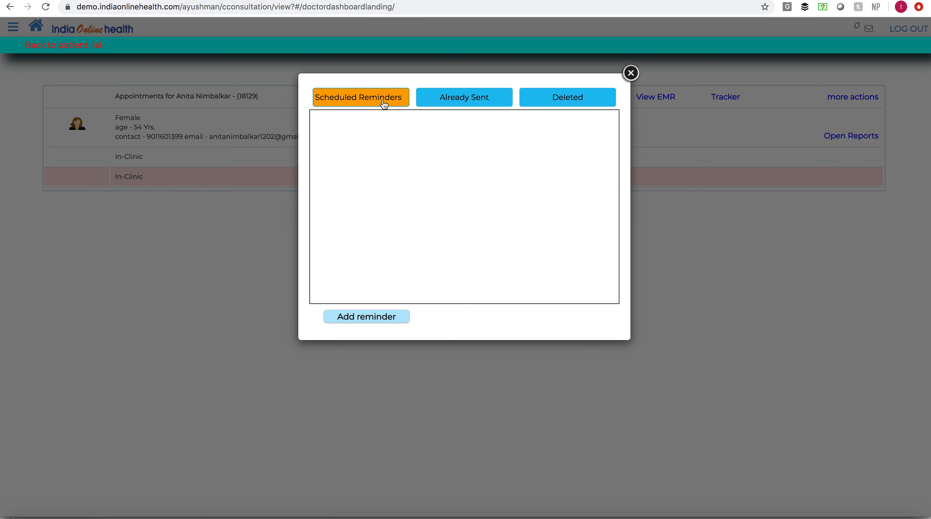
click(392, 319)
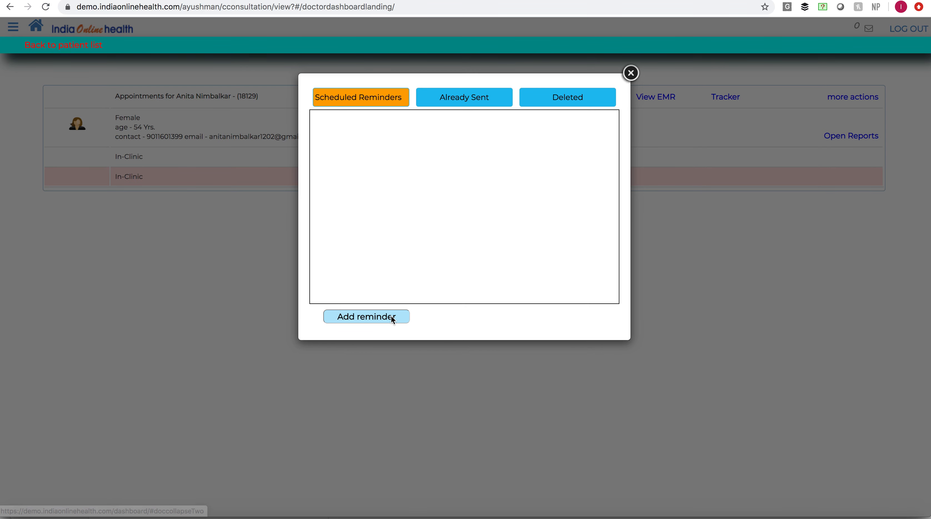
- Fill in the reminder with the "Appointment schedule with doctor" template, the frequency Every week and the date 14 Apr 2020
click(452, 135)
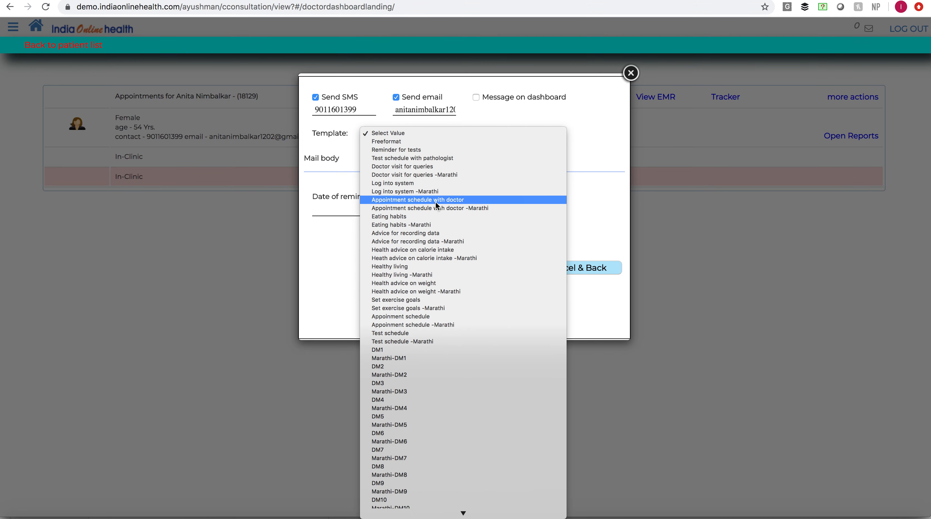
click(435, 200)
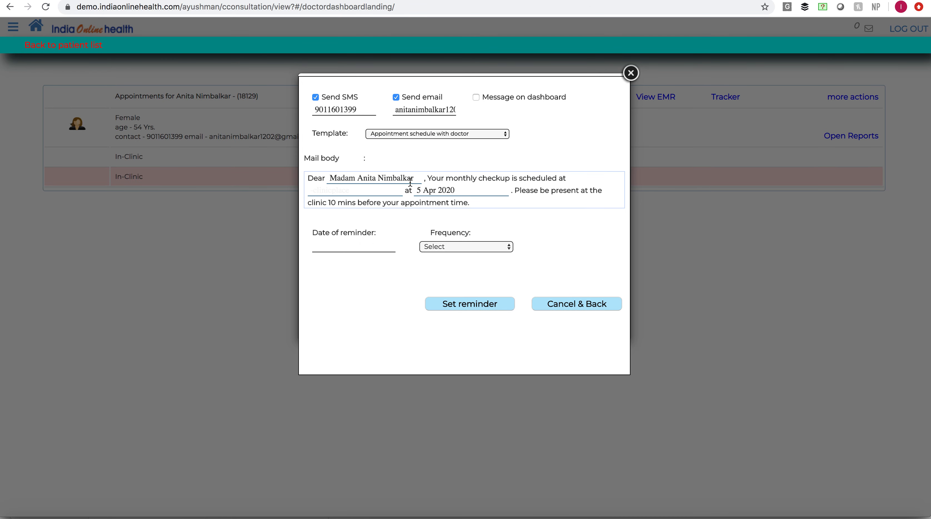
click(476, 249)
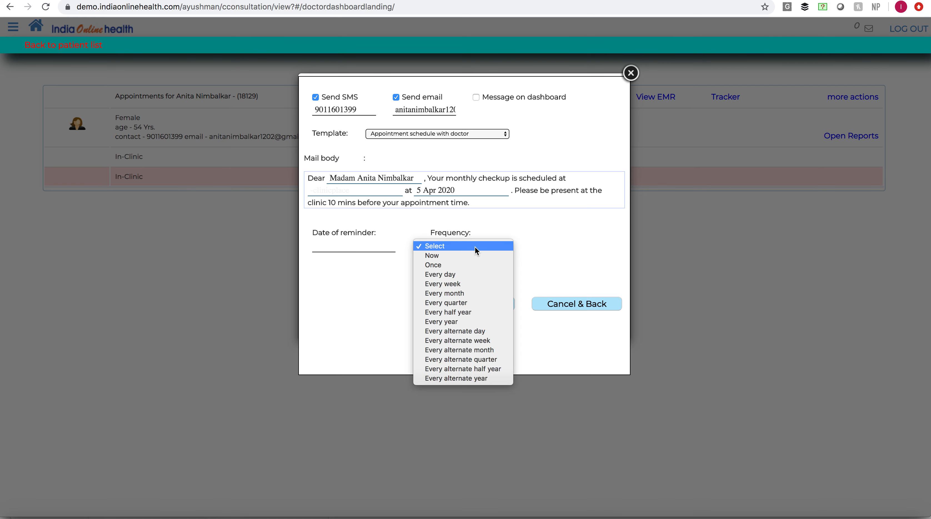
click(464, 286)
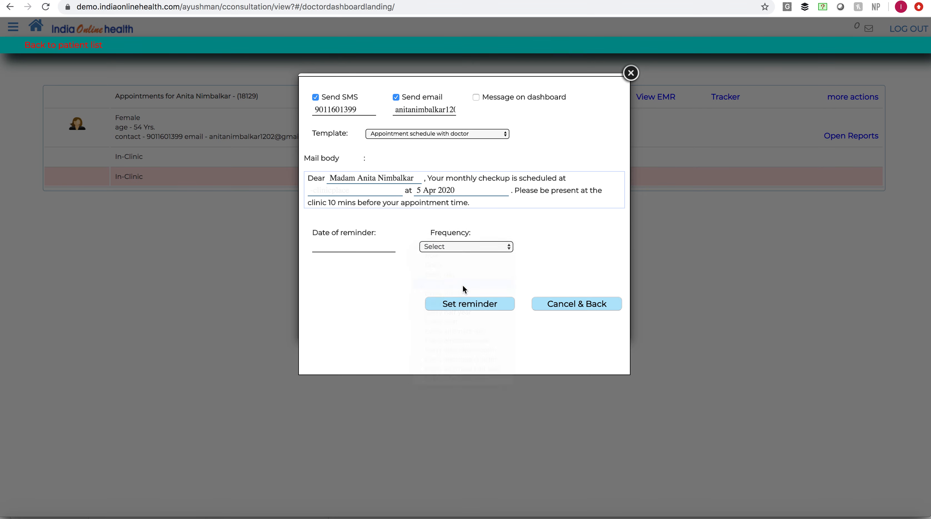
click(382, 246)
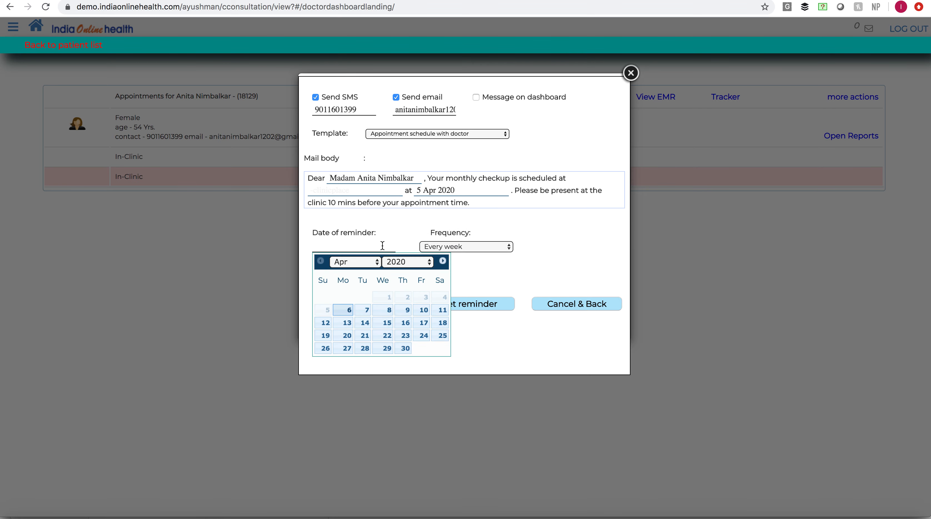
click(366, 324)
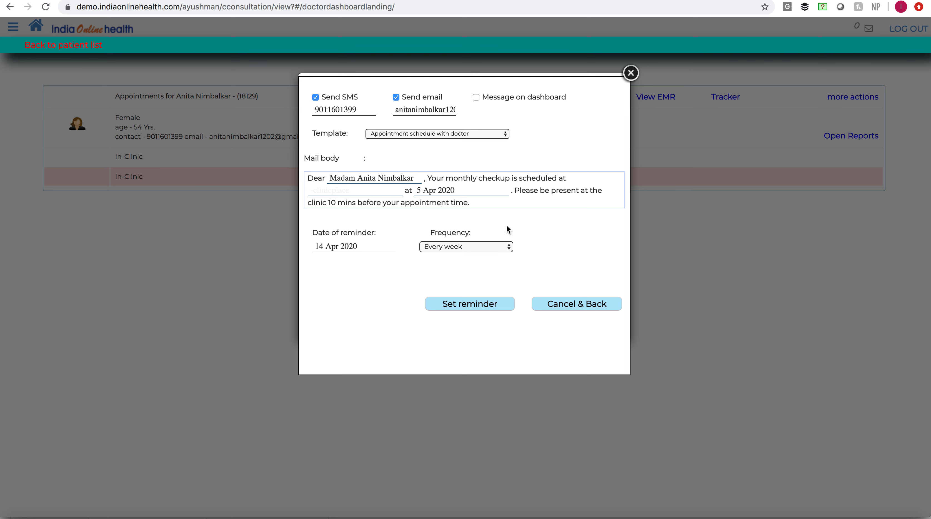
click(493, 246)
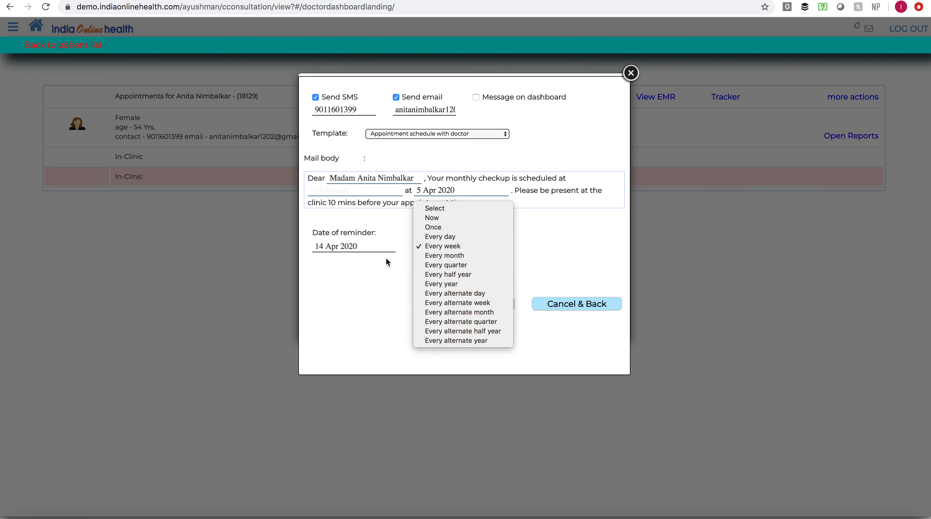
click(380, 283)
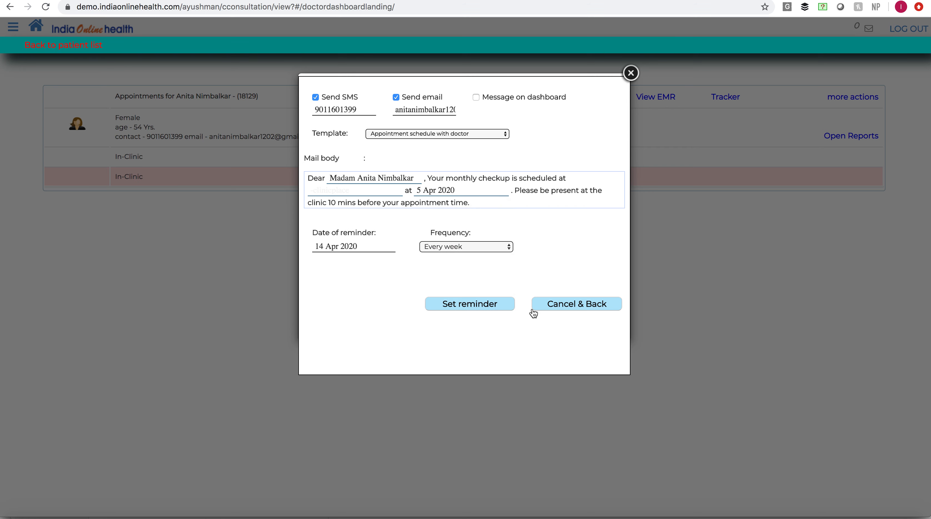
- Submit the weekly appointment reminder and close the reminder form
click(480, 308)
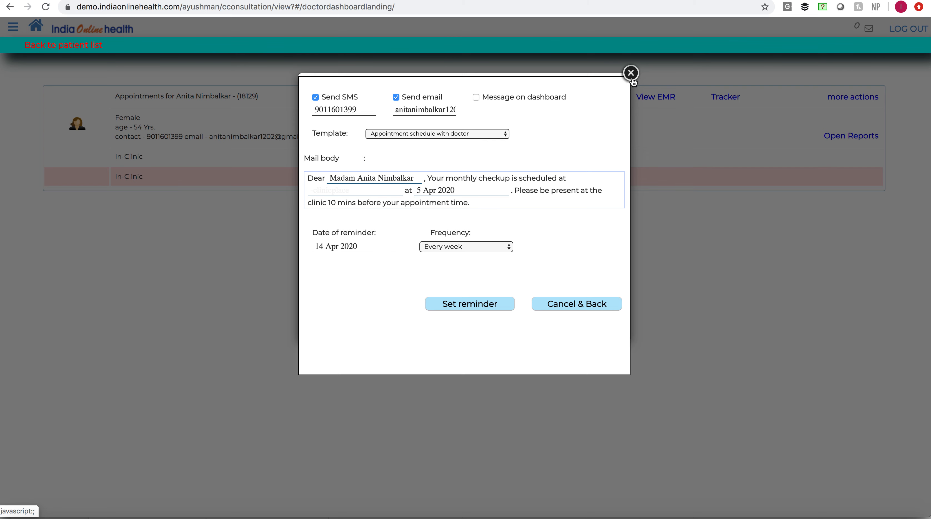
click(632, 77)
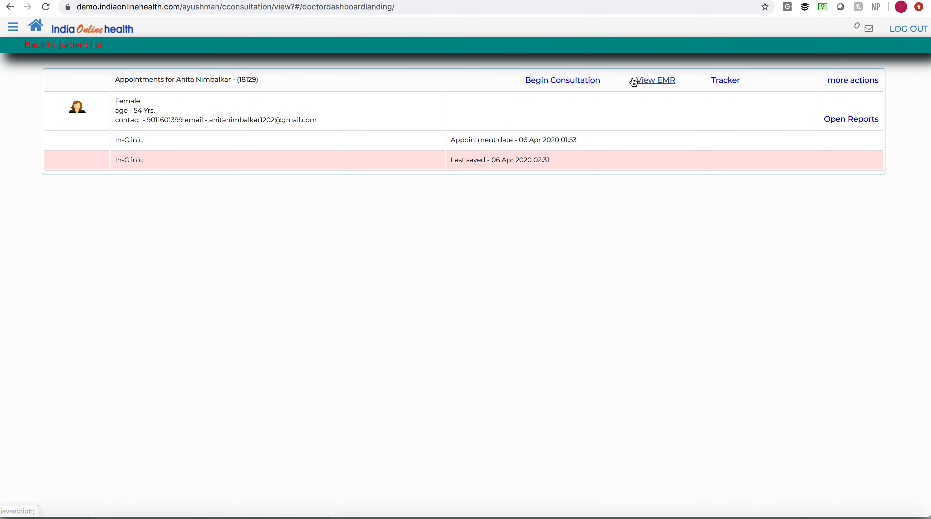
- Post a message to the same patient, greeting her by first name and asking "Hows your health progressing ?", and close the messaging window
click(853, 80)
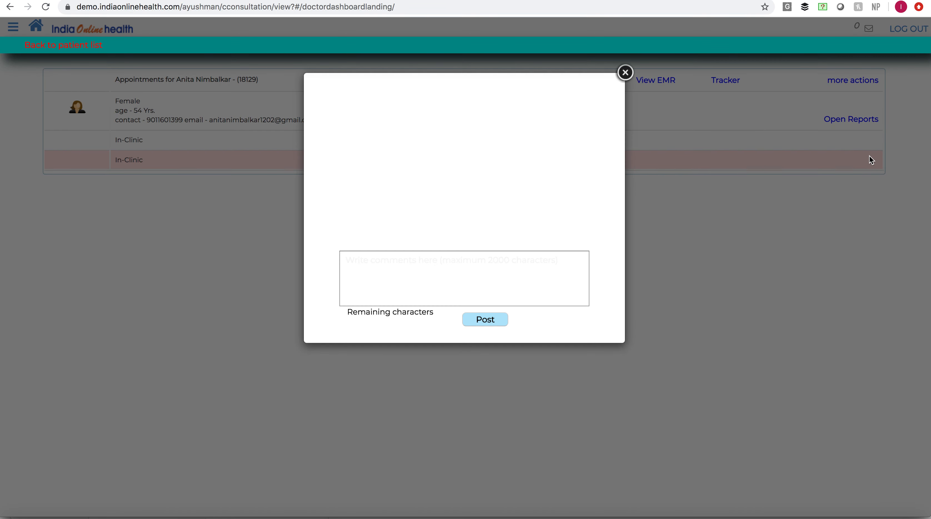
click(413, 261)
text(Hi)
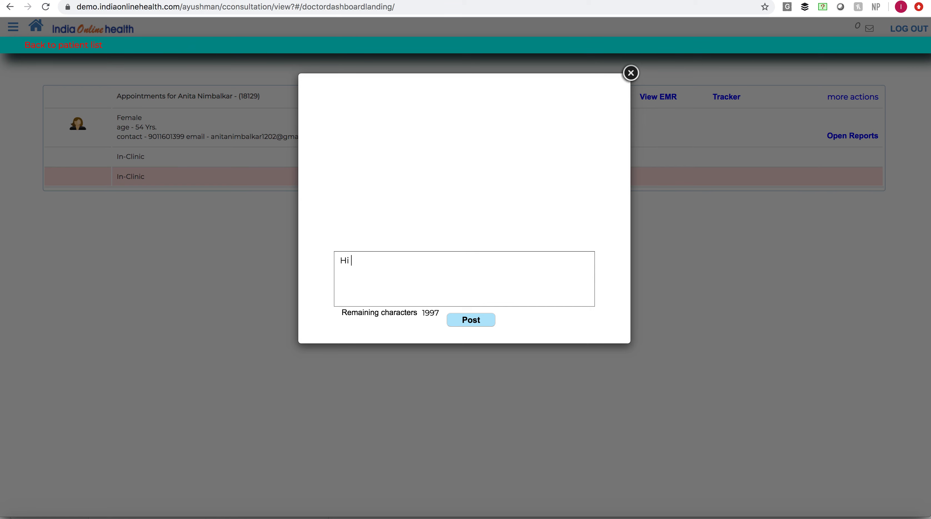
text( Anitha, How s you)
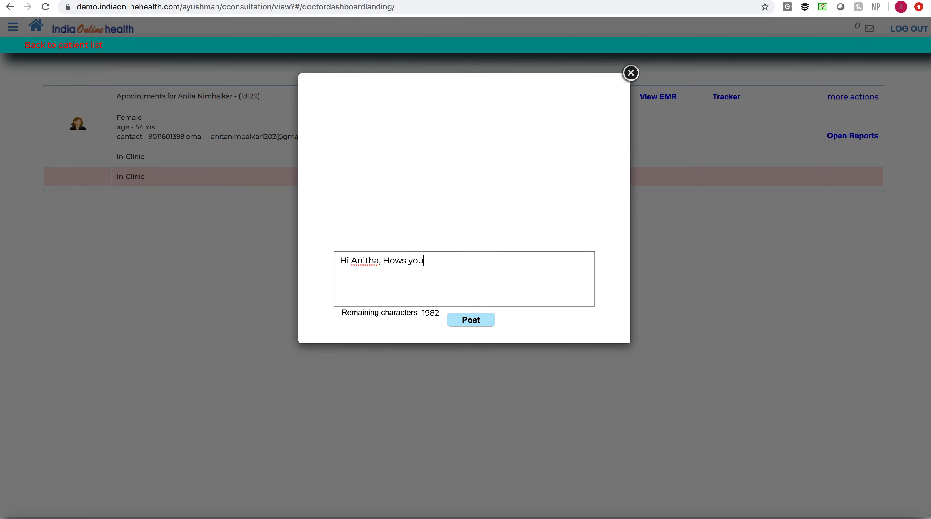
text(r health progressing ?)
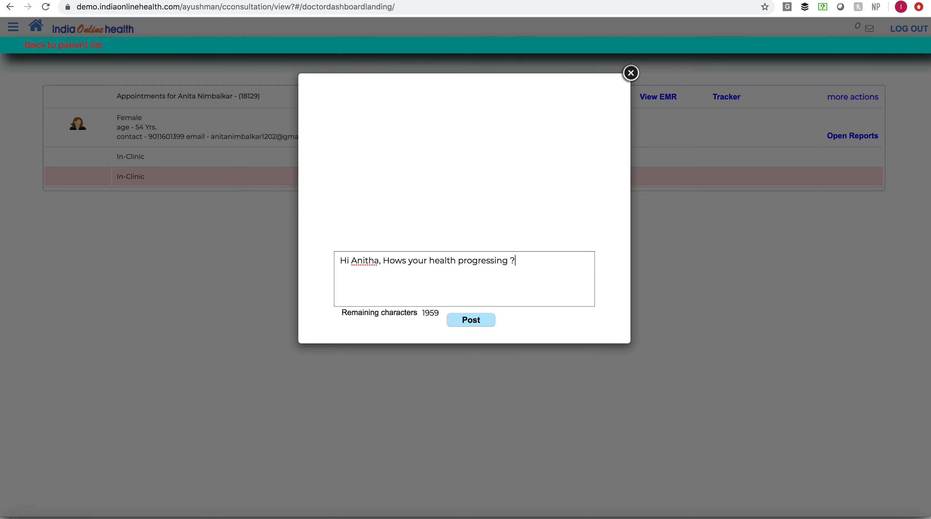
click(480, 324)
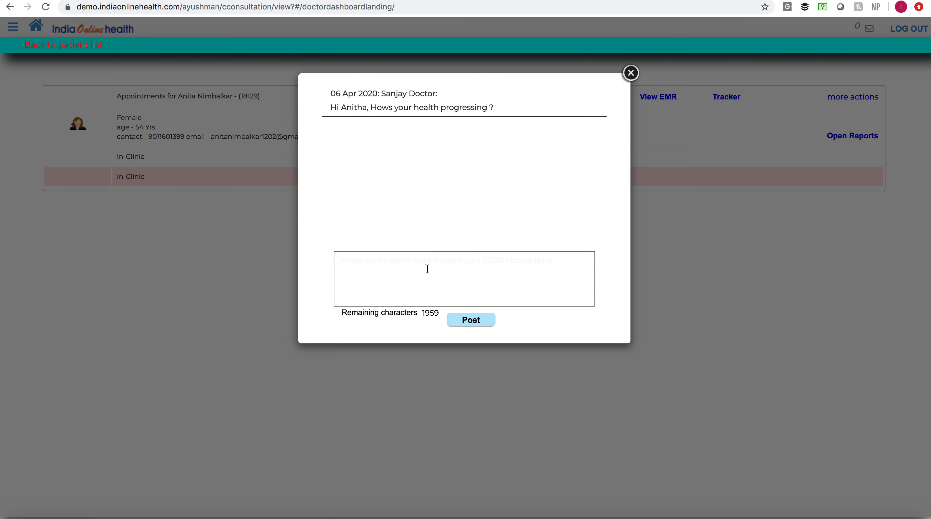
click(428, 269)
click(632, 79)
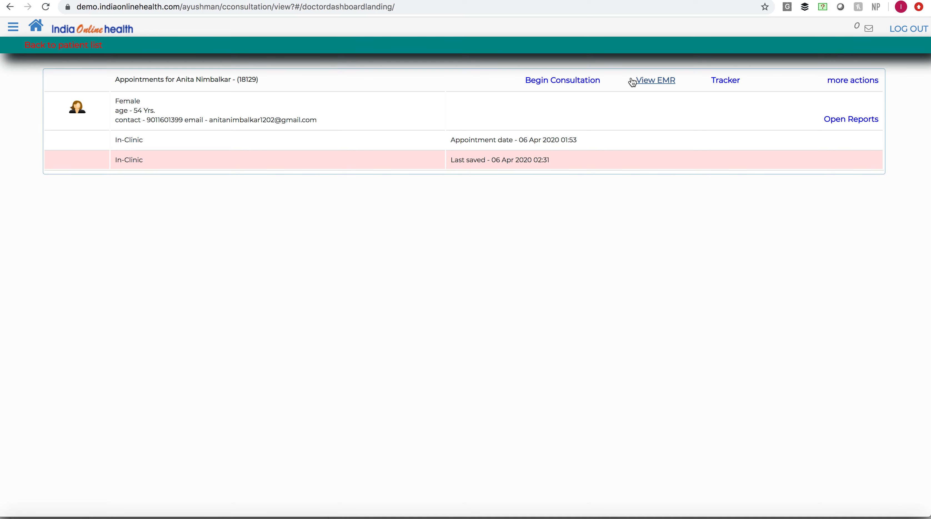
- Open the patient's preferred network and examine the available chemists, diagnostic centers and doctors
click(850, 84)
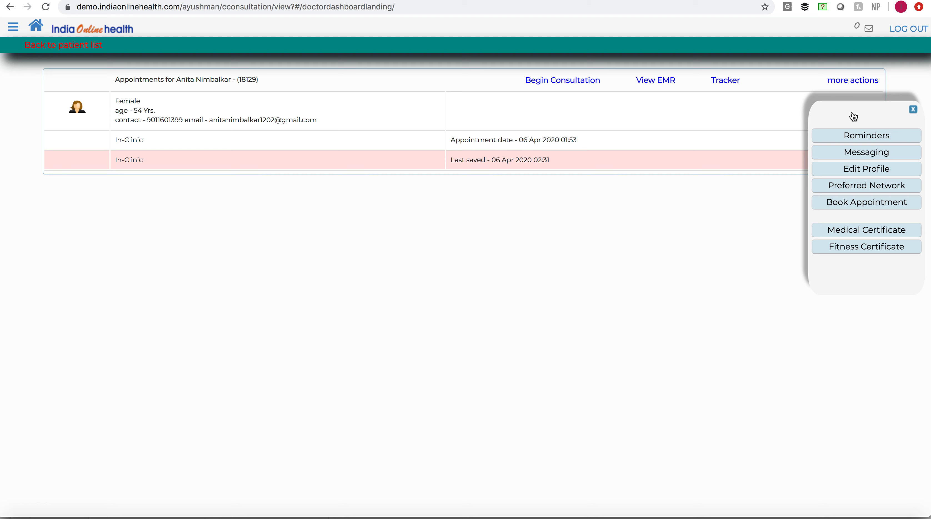
click(864, 186)
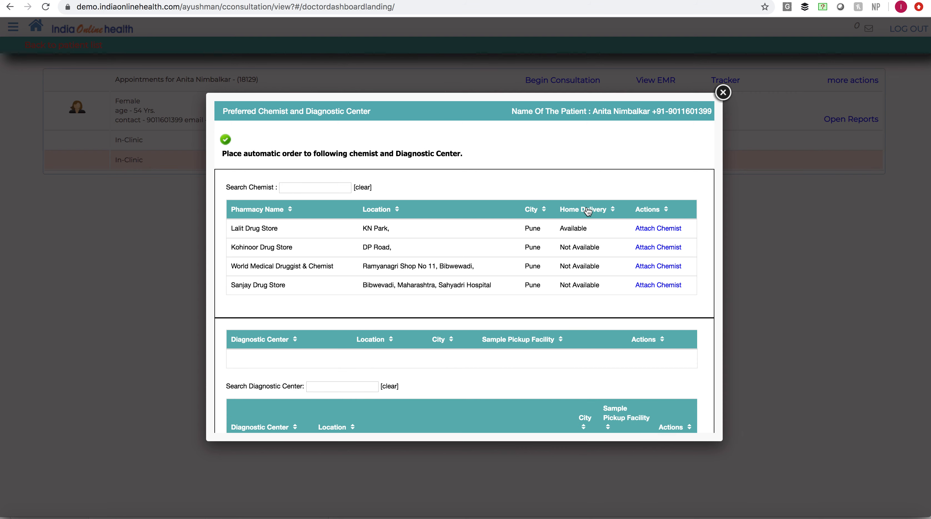
scroll(536, 241, down, 5)
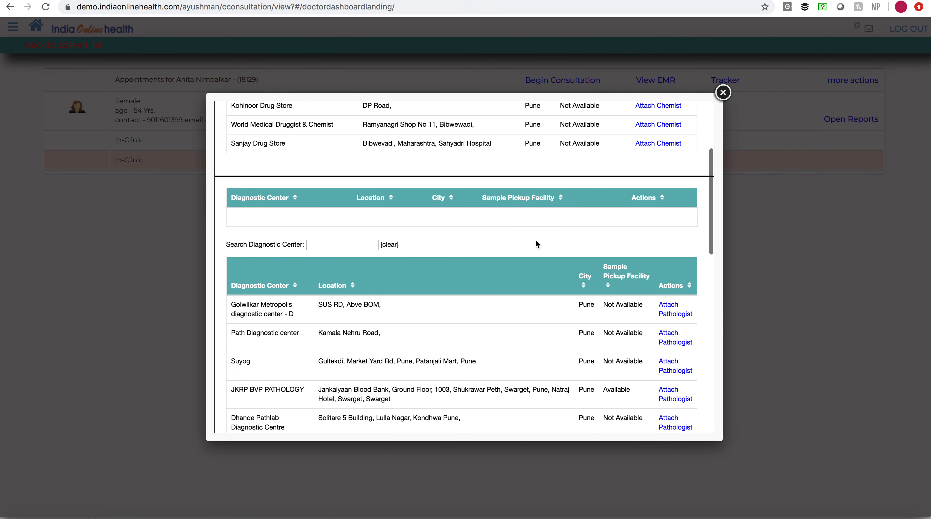
scroll(535, 241, down, 1)
scroll(536, 240, down, 8)
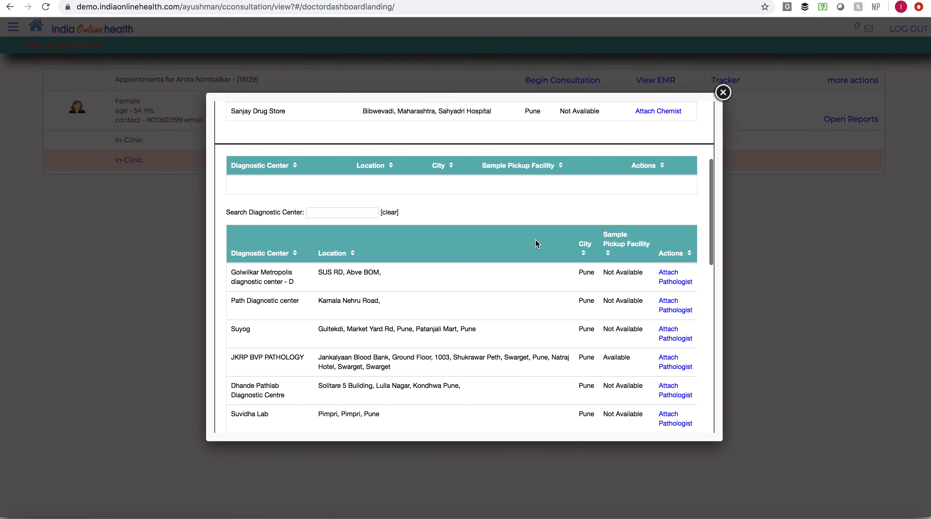
scroll(536, 242, down, 5)
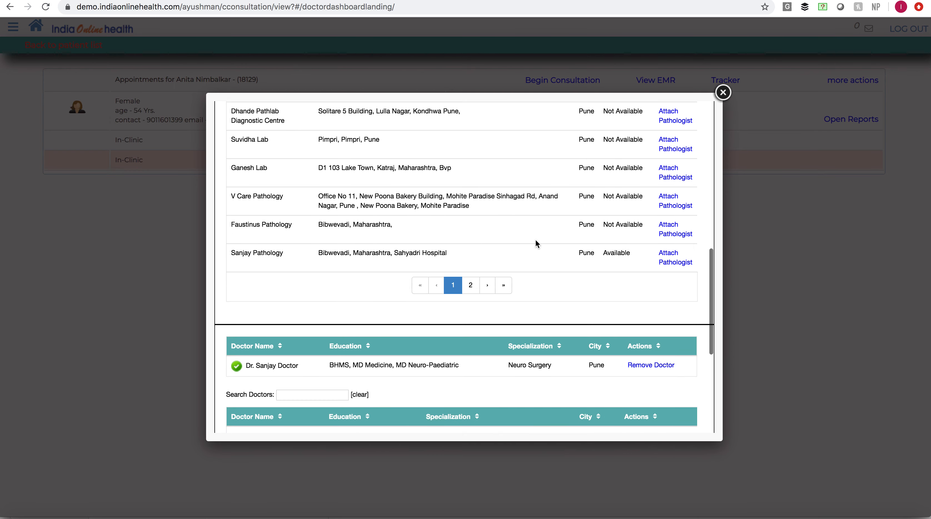
scroll(535, 241, down, 3)
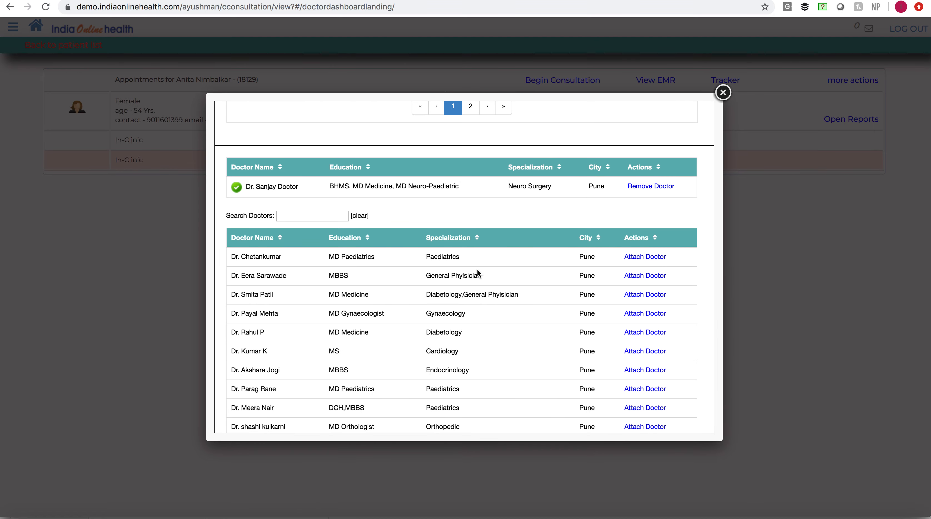
scroll(408, 274, up, 15)
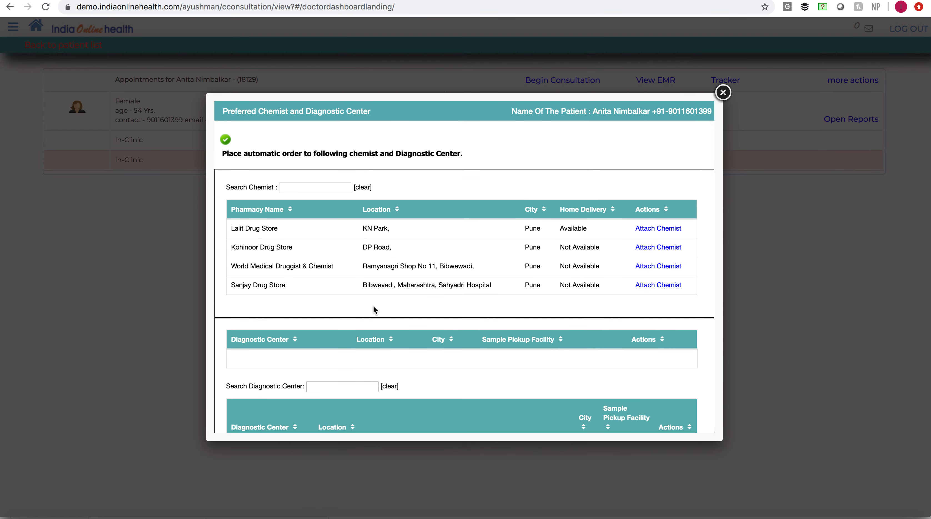
- Attach the MBBS general physician from Pune to the patient's preferred doctors and close the preferred network
scroll(374, 309, down, 12)
scroll(375, 314, down, 2)
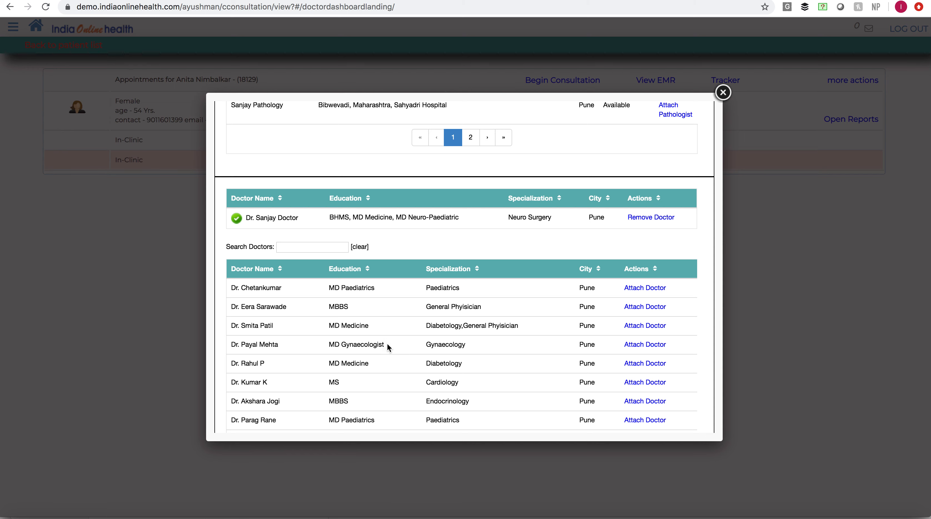
scroll(435, 343, down, 1)
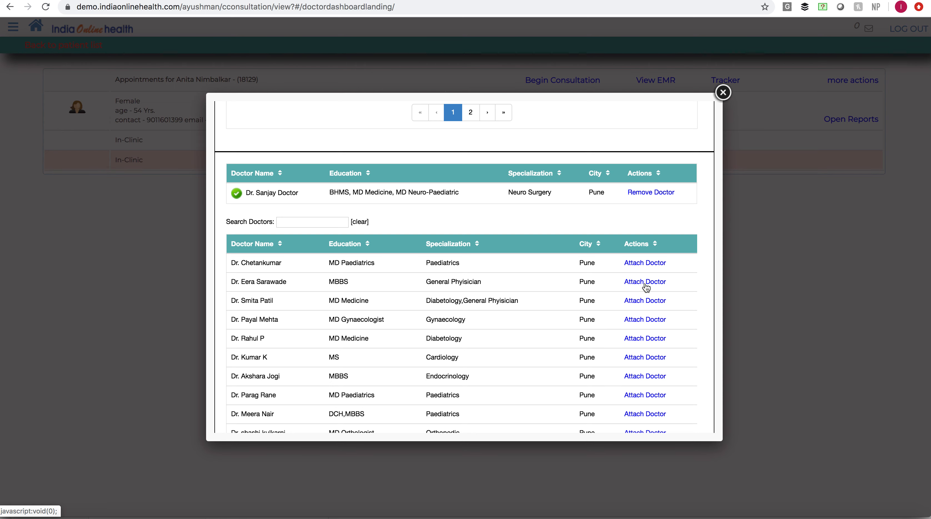
scroll(523, 329, down, 2)
scroll(524, 329, up, 5)
scroll(524, 329, down, 3)
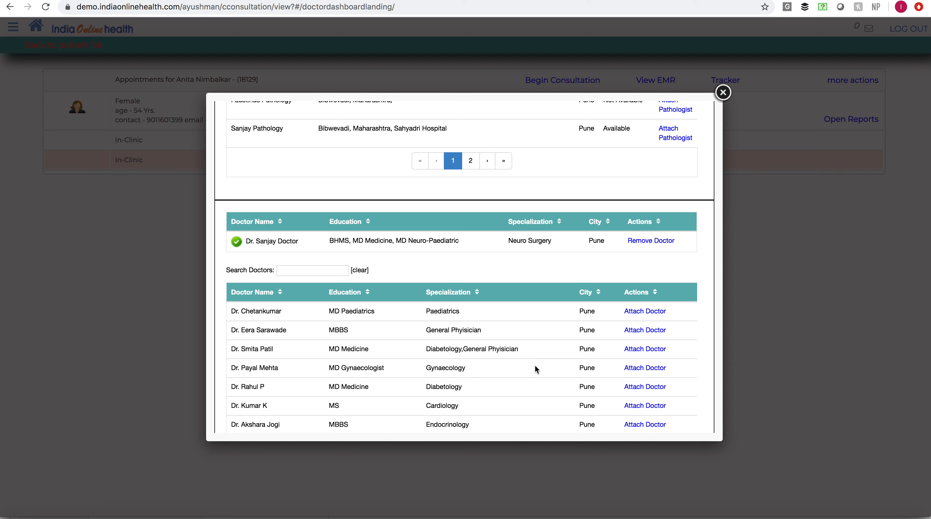
click(641, 331)
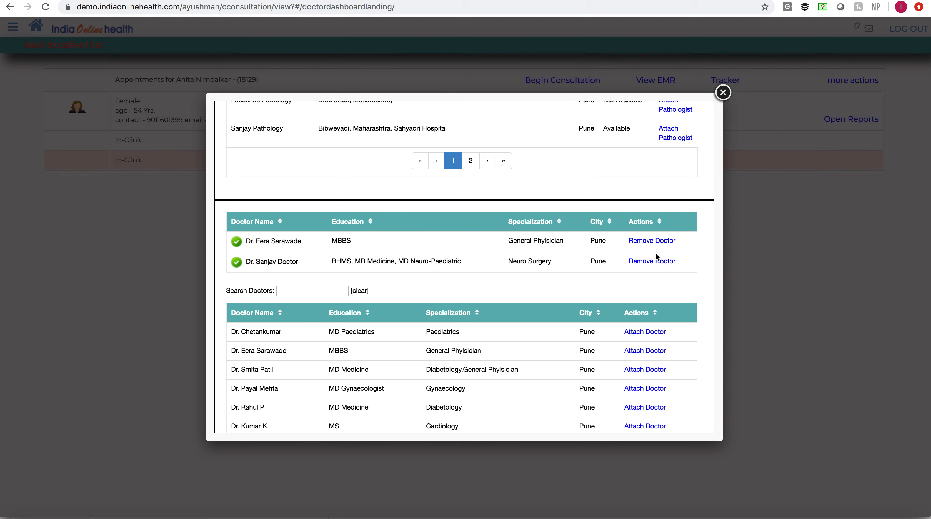
scroll(656, 253, up, 6)
scroll(655, 253, down, 7)
scroll(657, 258, down, 2)
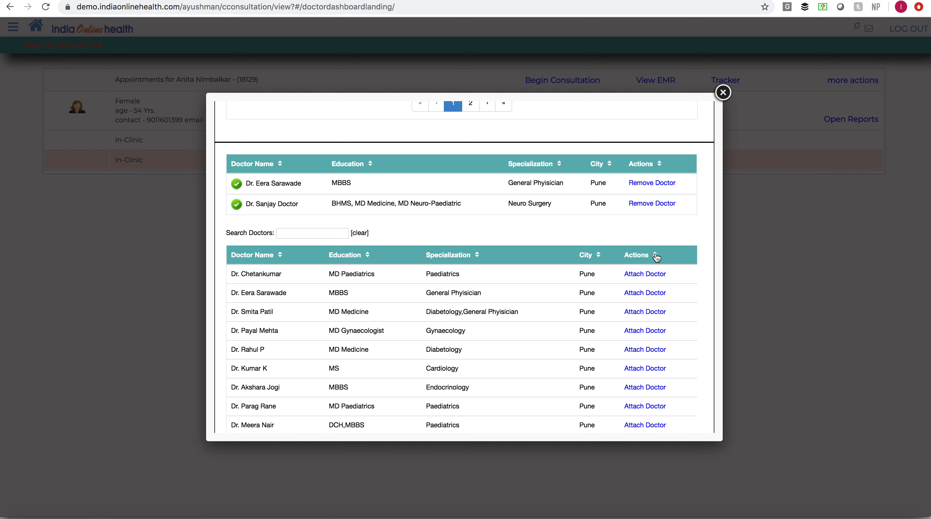
click(730, 97)
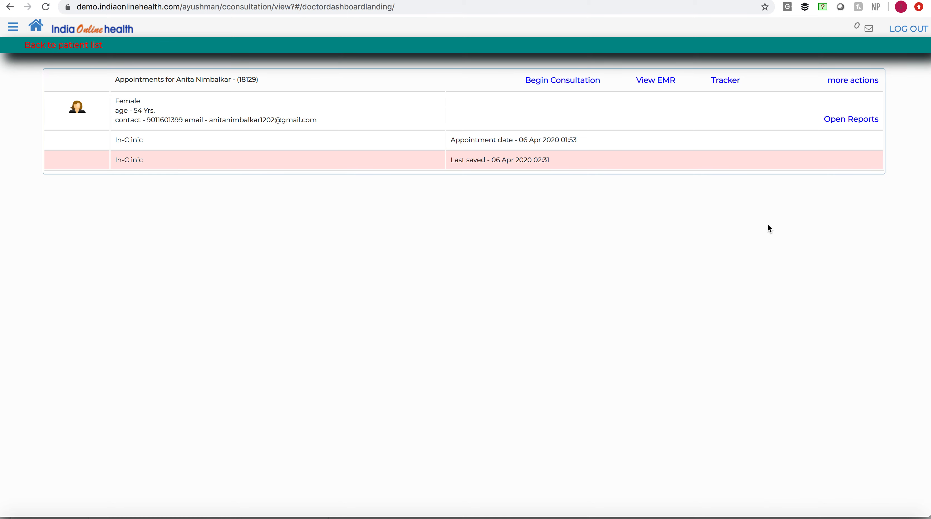
- Reopen the patient's preferred network and attach Path Diagnostic center on Kamala Nehru Road as a preferred diagnostic center
click(861, 119)
click(872, 81)
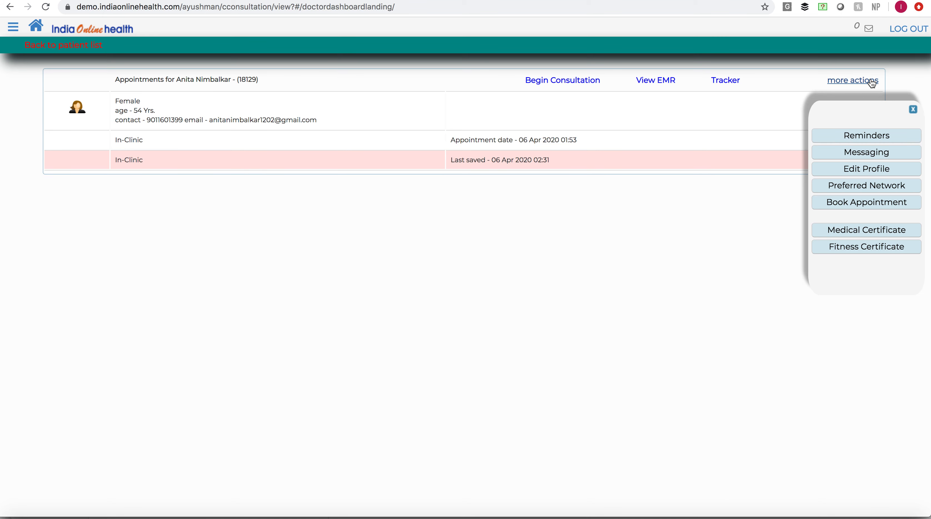
click(872, 190)
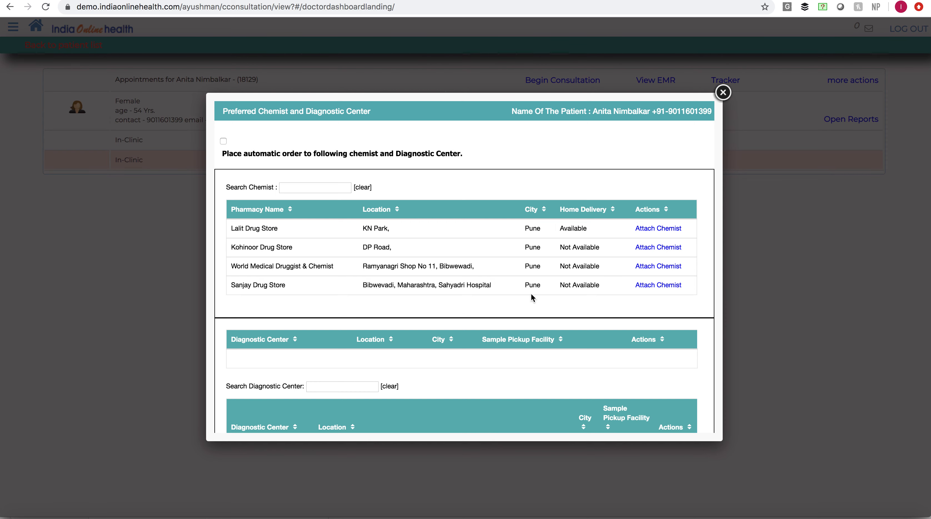
scroll(530, 292, down, 4)
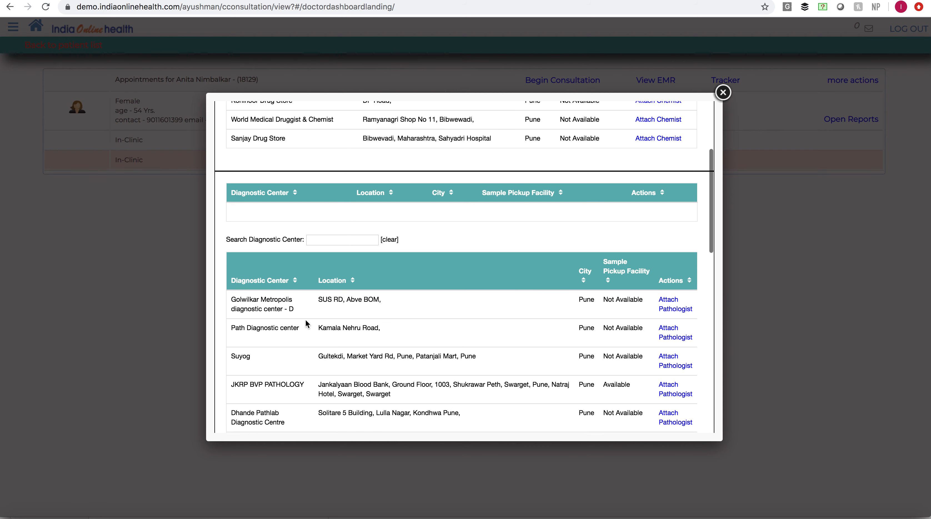
scroll(306, 312, down, 3)
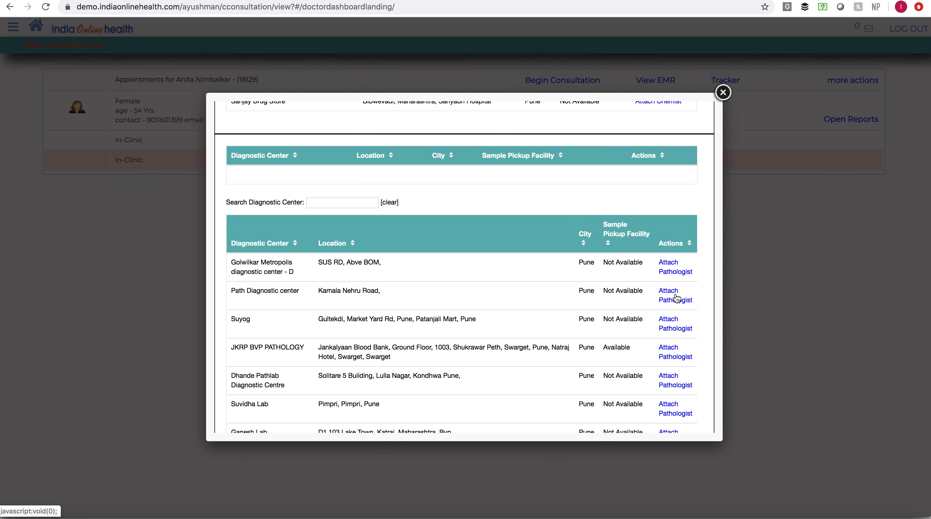
click(667, 297)
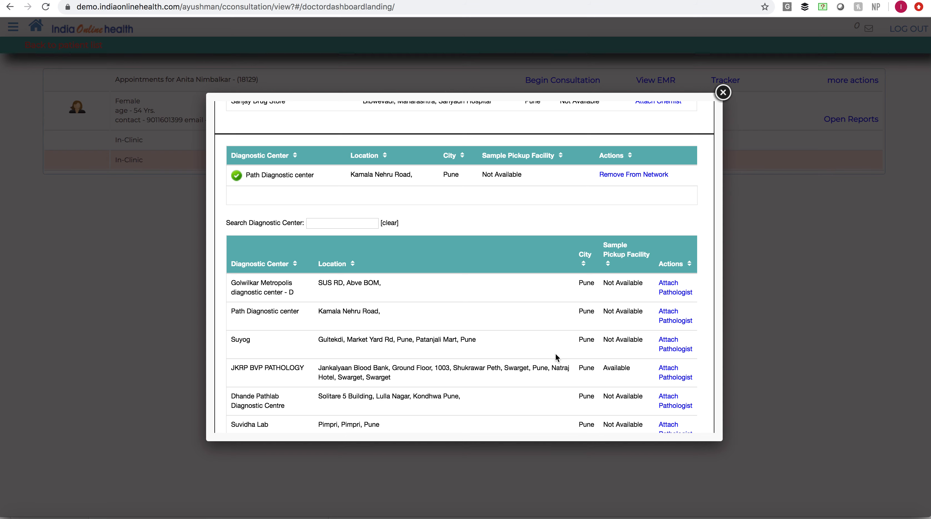
- Review the attached diagnostic center and doctors against the chemist, pathologist and doctor lists, and close the preferred network
scroll(555, 353, up, 1)
scroll(555, 356, down, 2)
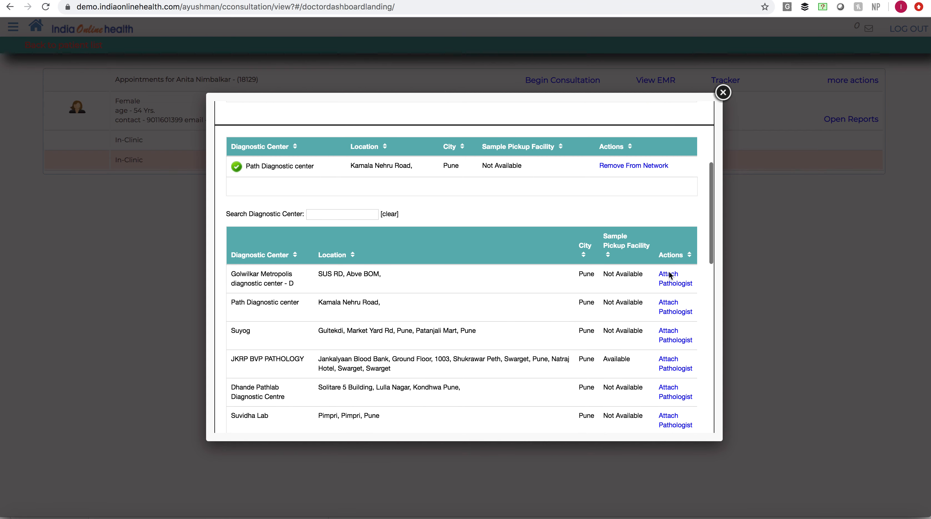
scroll(578, 310, down, 1)
scroll(579, 310, up, 5)
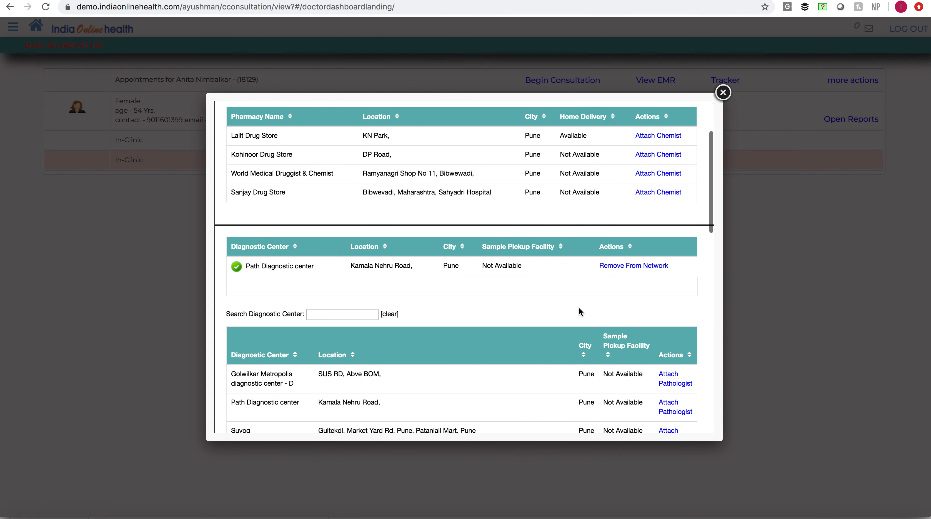
scroll(579, 307, up, 2)
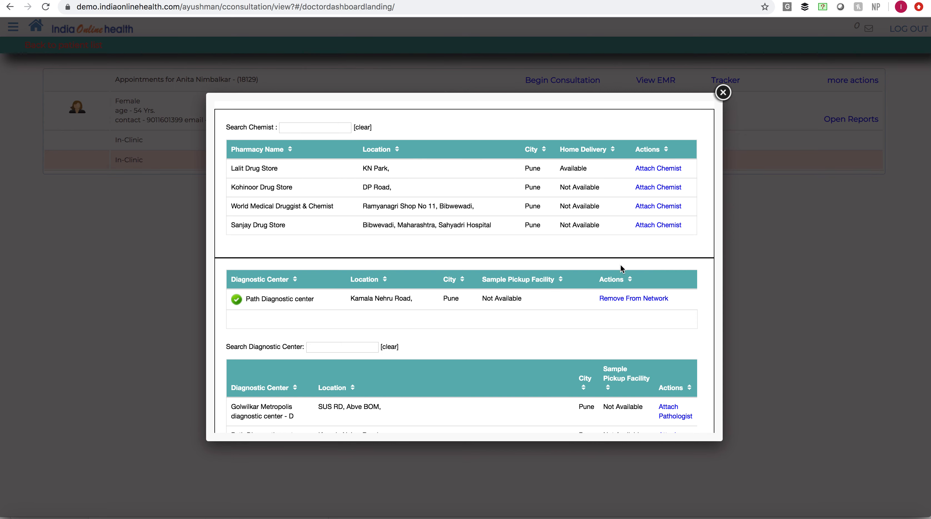
scroll(624, 267, down, 7)
scroll(607, 277, up, 3)
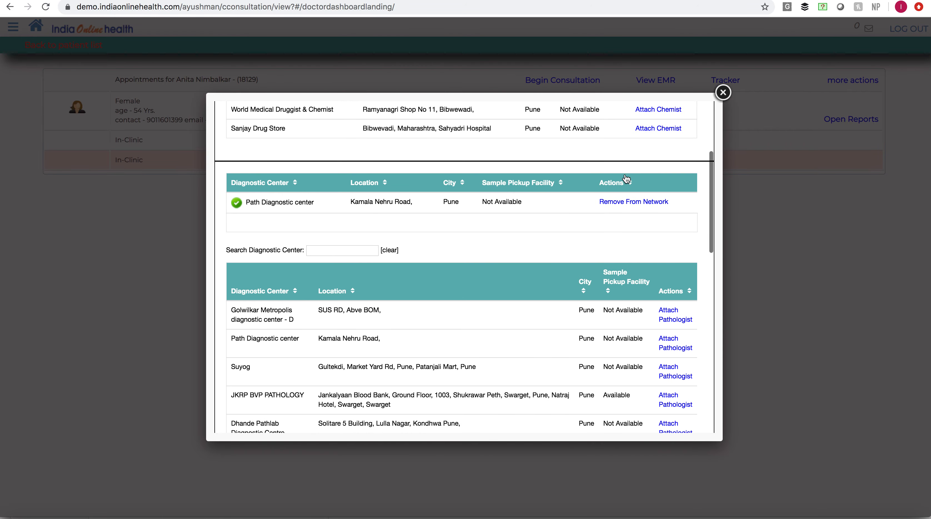
scroll(624, 180, down, 7)
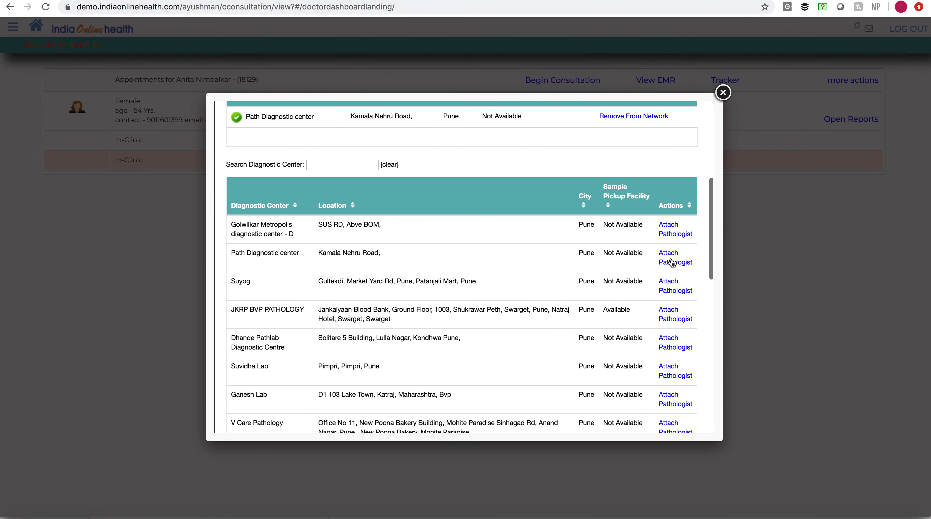
scroll(596, 332, down, 15)
scroll(596, 333, down, 5)
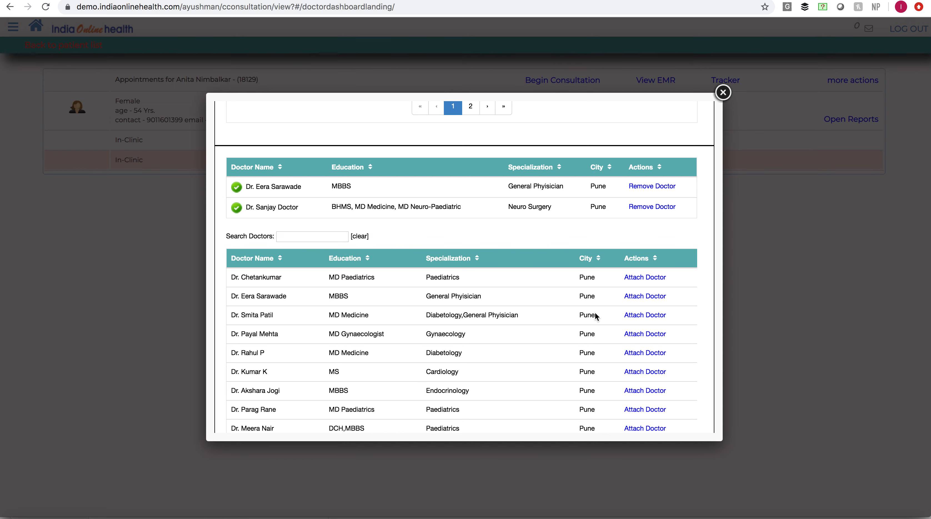
click(722, 96)
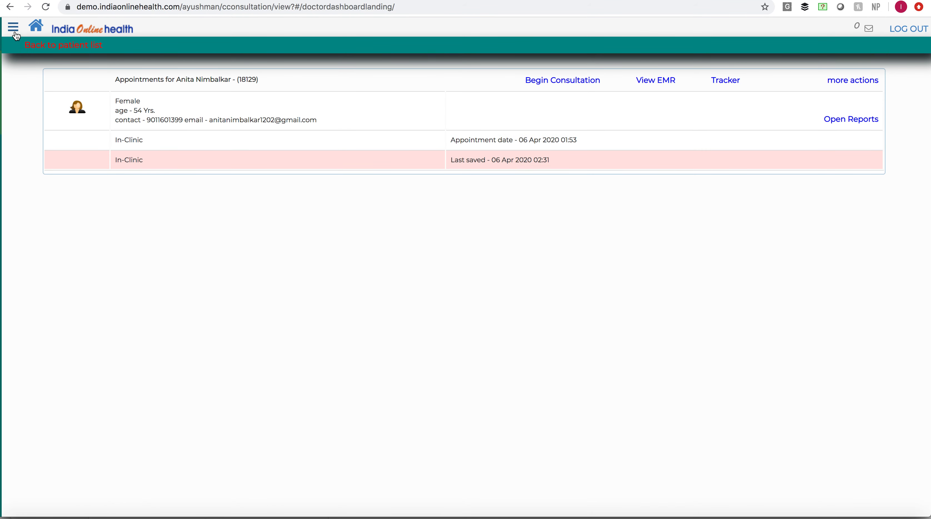
- Open the page for setting the doctor's clinic working hours
click(13, 28)
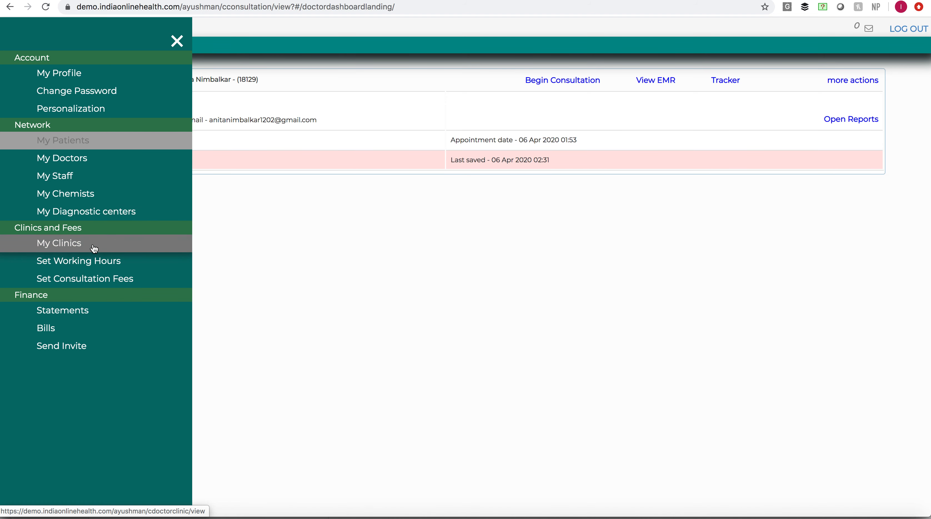
click(95, 263)
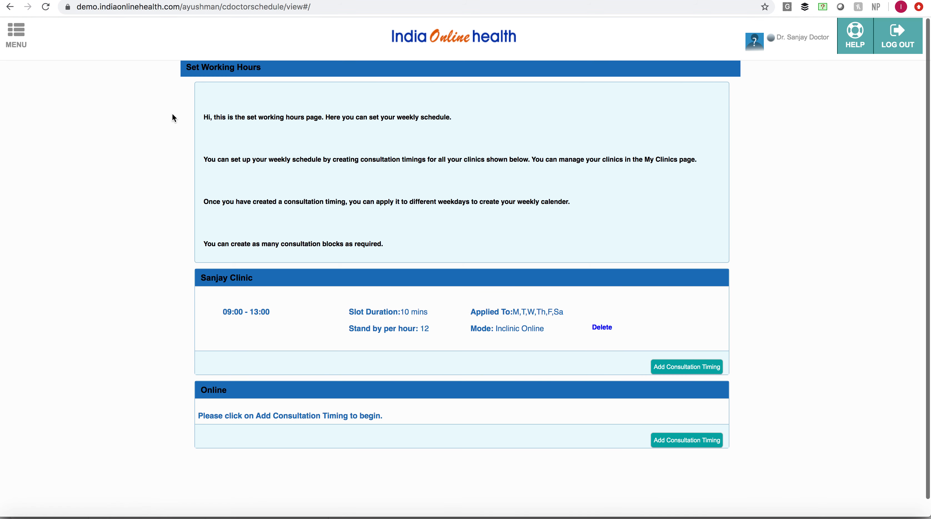
- Leave the working-hours page and return to the doctor's home dashboard
click(20, 38)
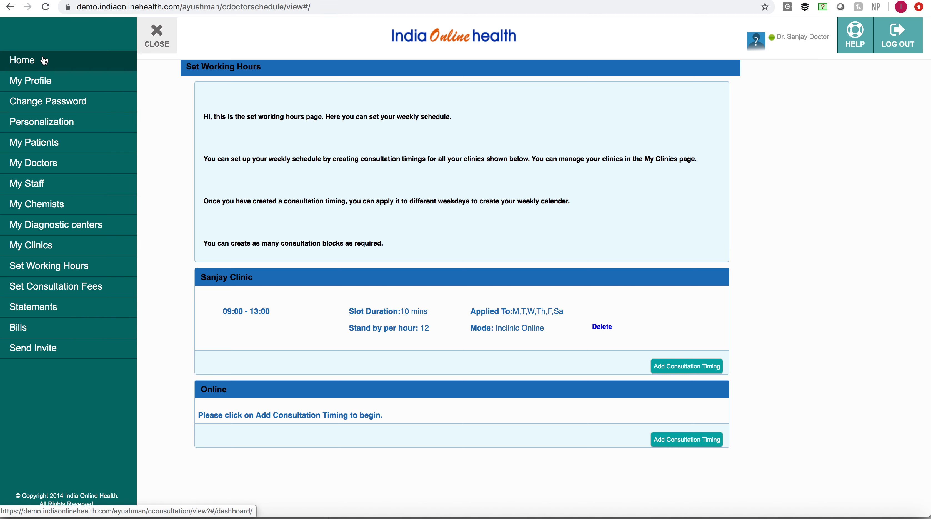
click(48, 57)
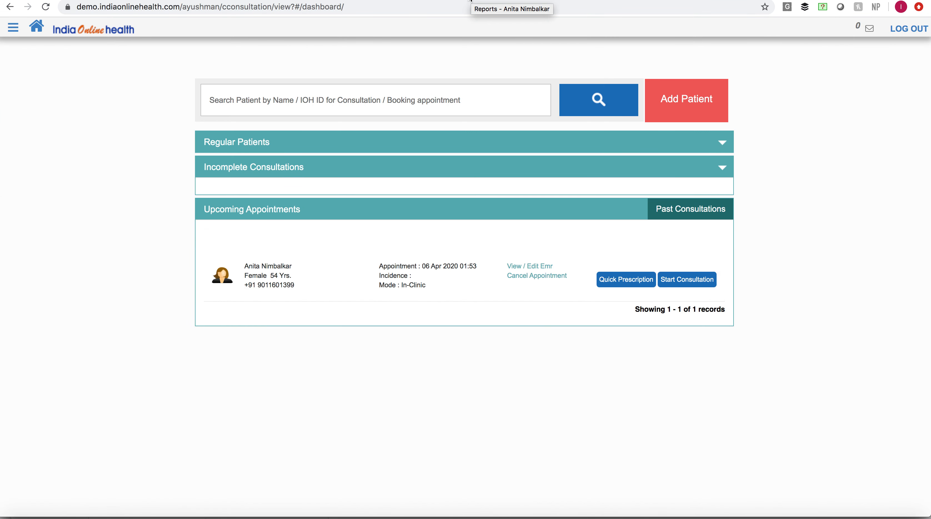
- Find the open patient reports page, view the attachment of the 03 Apr 2020 CBC (Complete Blood Count) report, and close it
click(466, 0)
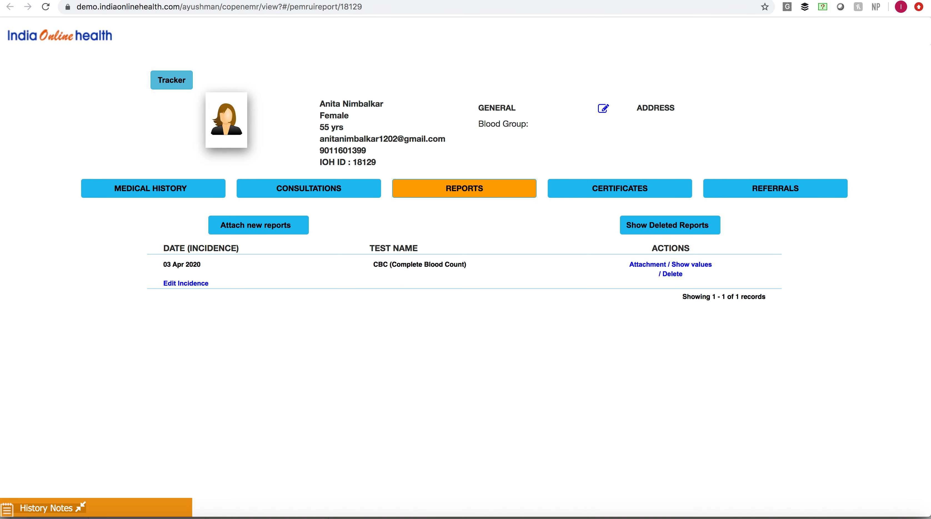
key(ctrl+Tab)
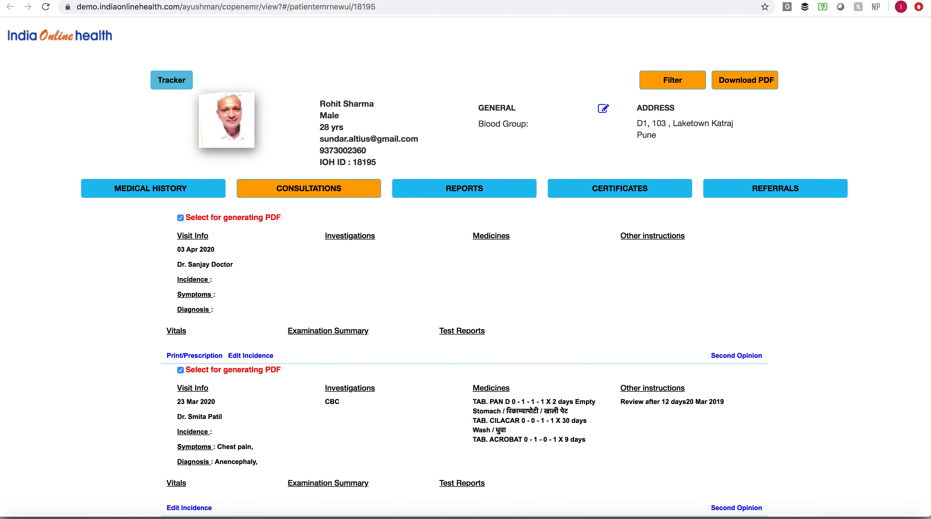
key(ctrl+Tab)
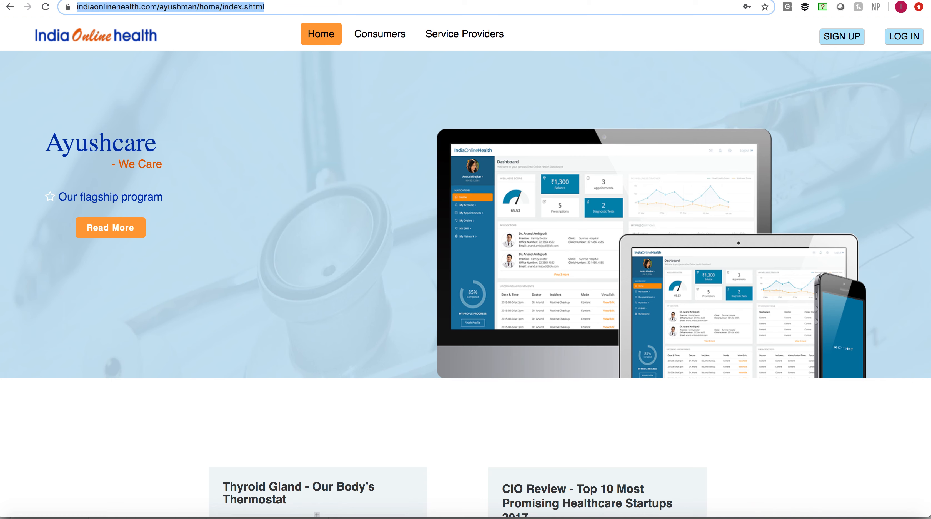
key(ctrl+Tab)
key(ctrl+Tab)
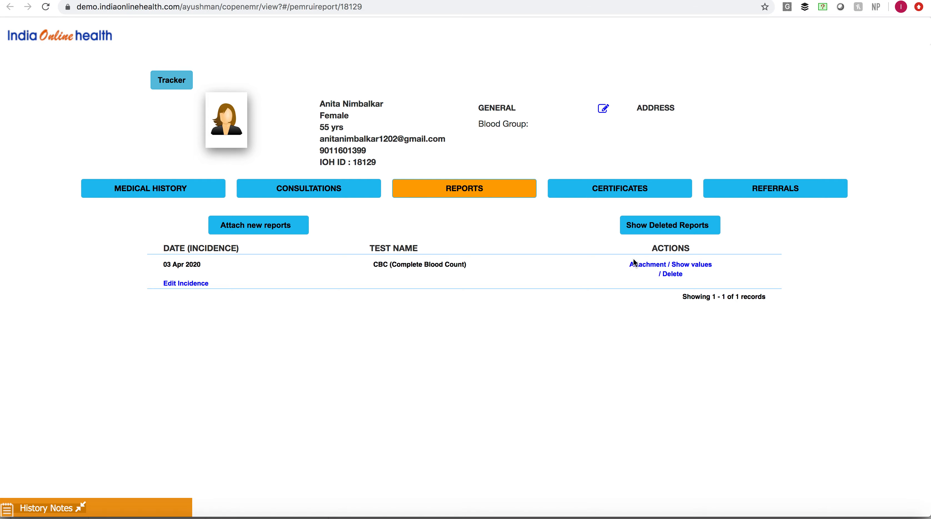
click(644, 271)
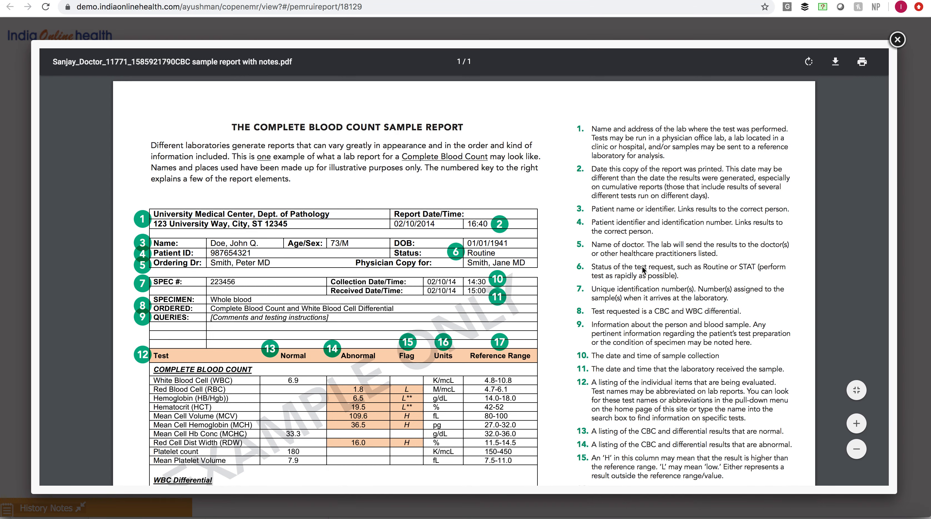
click(897, 39)
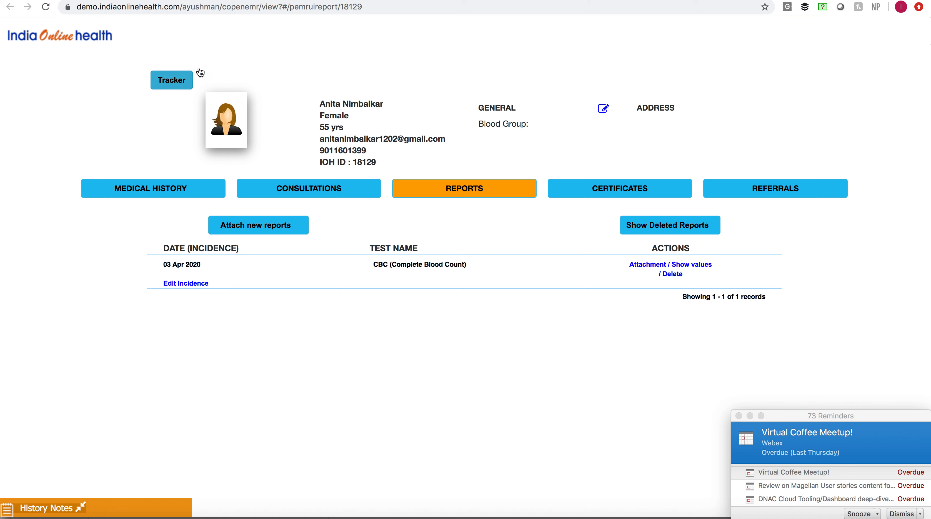
- Close the overdue reminders window and switch from Outlook back to the patient's reports page in Chrome
click(737, 415)
click(737, 415)
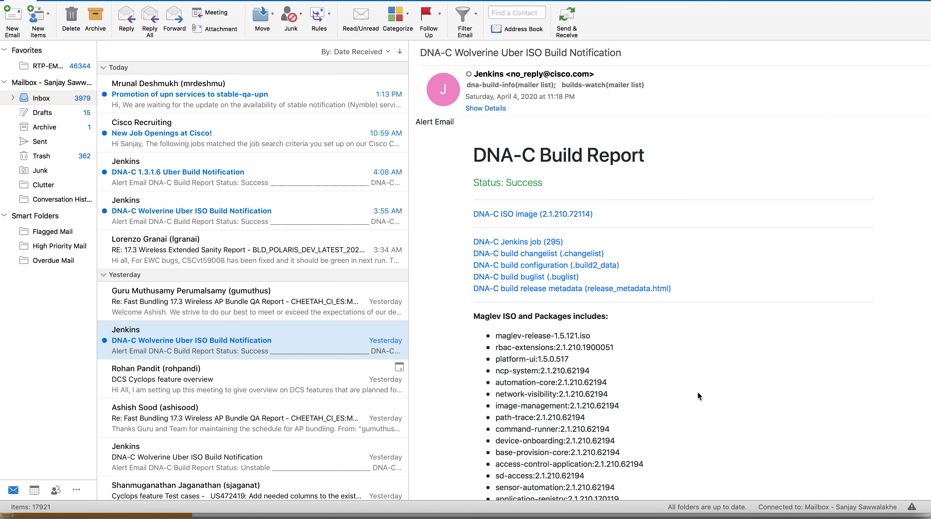
key(super+Tab)
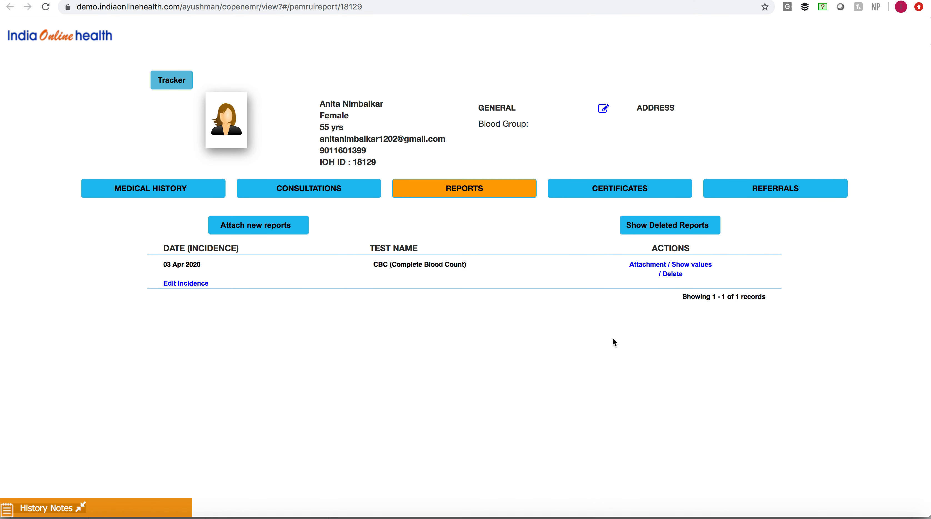